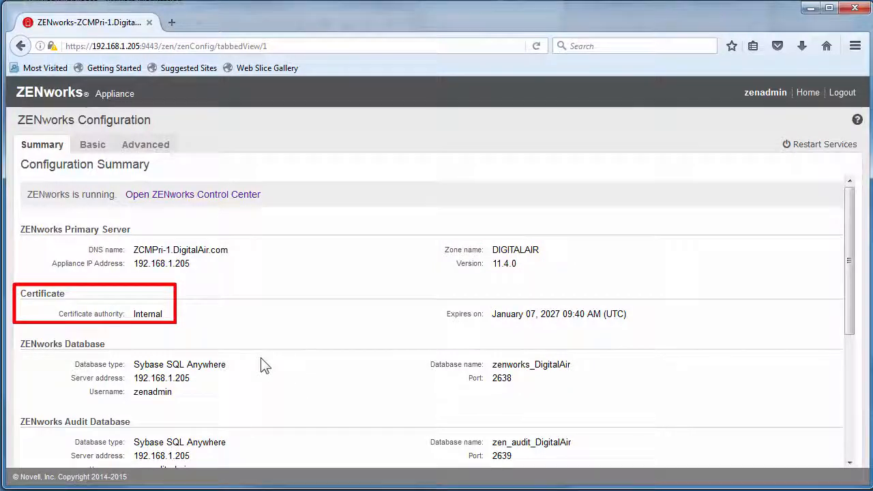
scroll(263, 365, down, 2)
scroll(264, 365, down, 3)
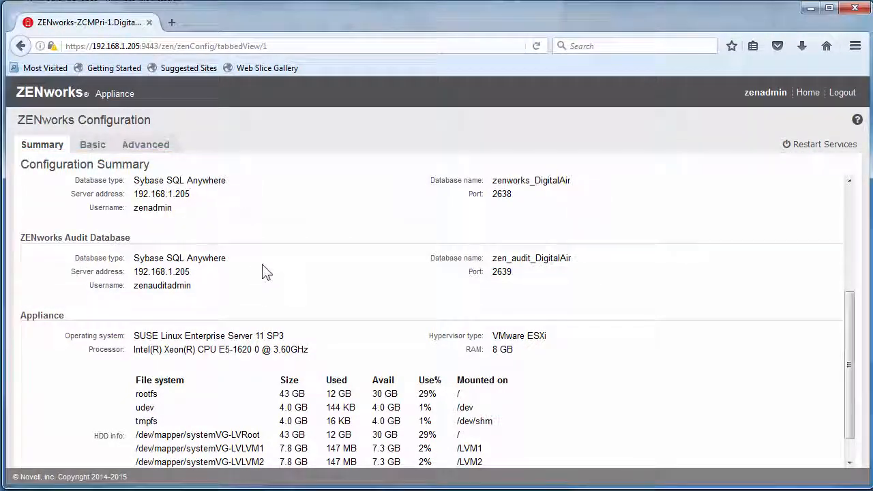
scroll(266, 271, down, 1)
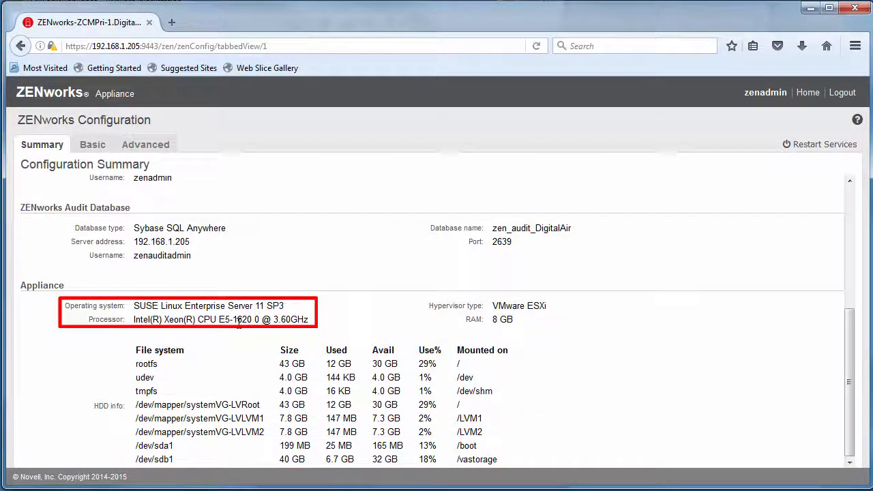
scroll(332, 325, up, 2)
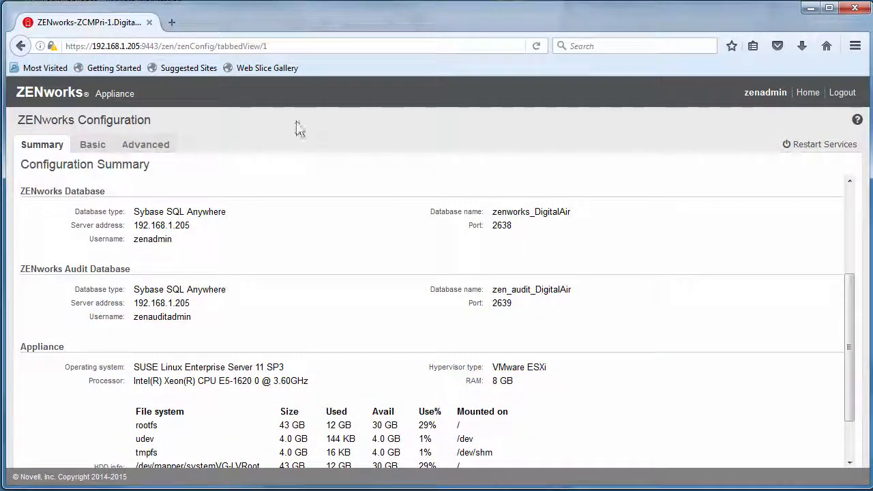
- From the appliance home page, launch ZENworks Control Center in a new tab and view its Home dashboard
click(816, 96)
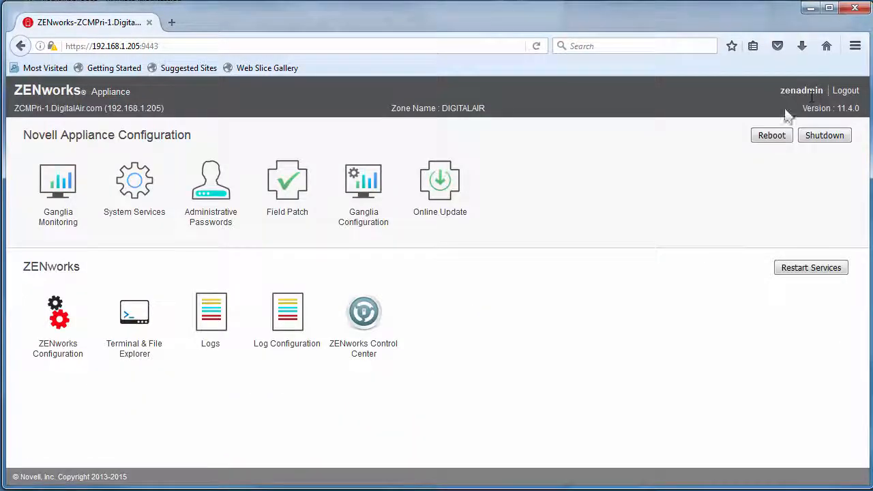
click(371, 319)
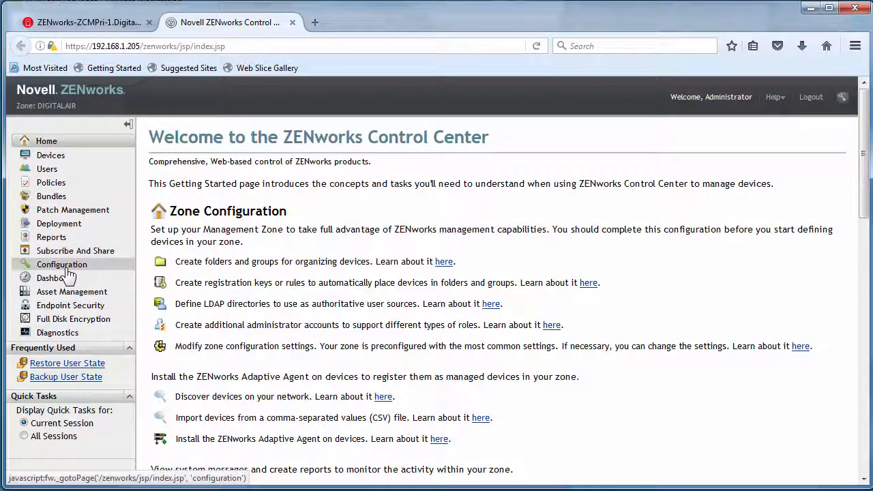
click(56, 143)
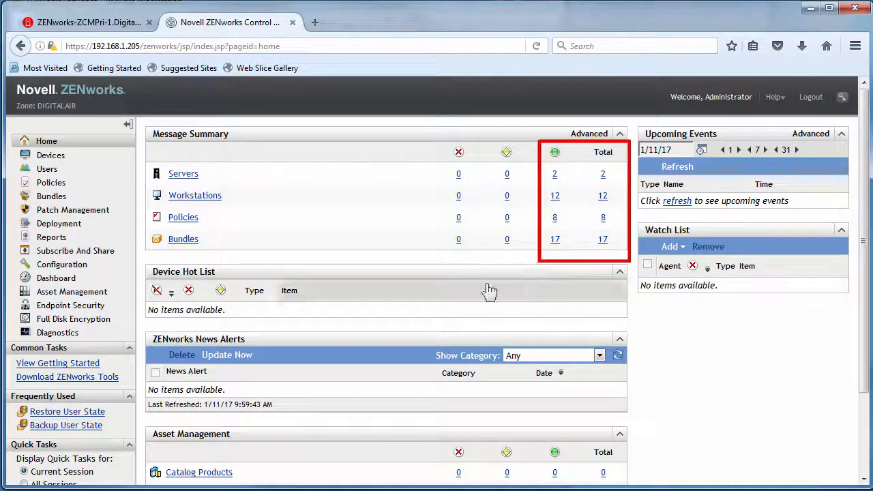
- Open Configuration and scroll to Server Hierarchy, showing zcmpri-1 at version 11.4.0.0
click(60, 270)
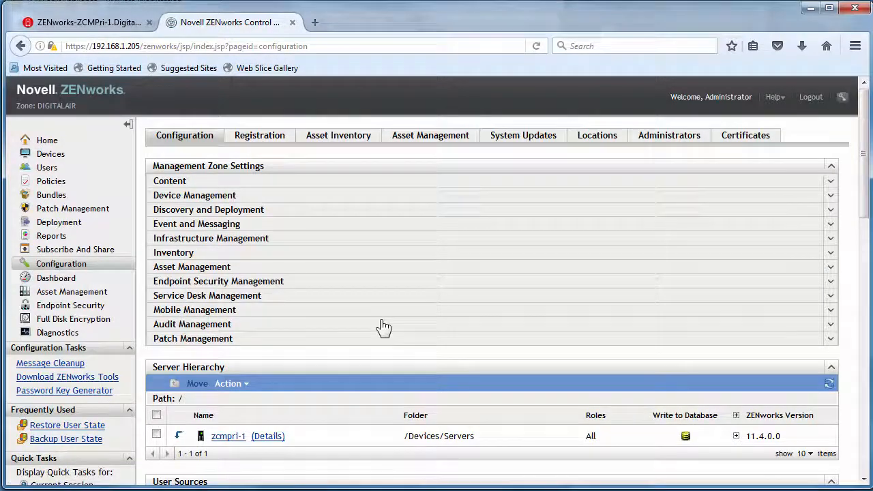
scroll(384, 321, down, 3)
scroll(382, 320, down, 1)
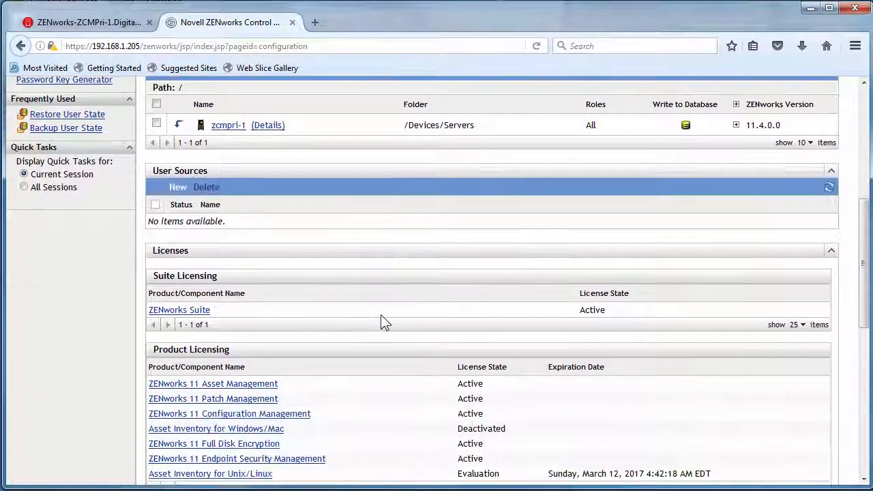
scroll(381, 321, down, 1)
scroll(384, 321, up, 1)
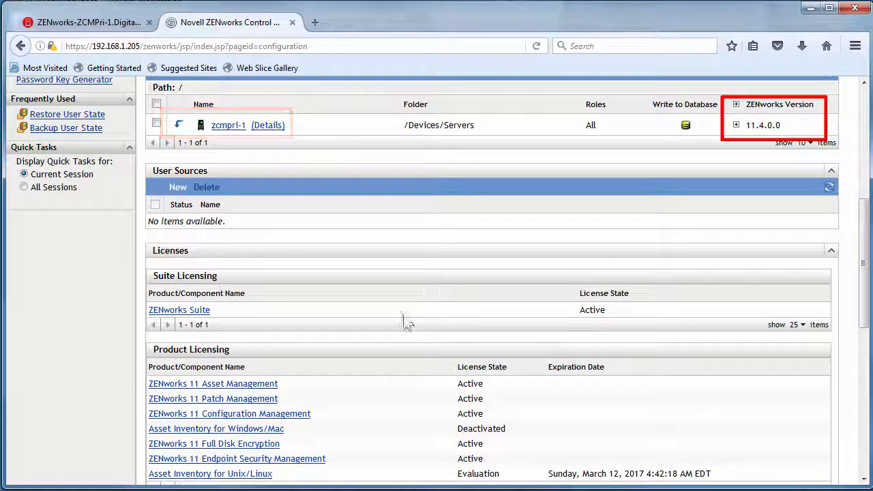
scroll(345, 335, down, 1)
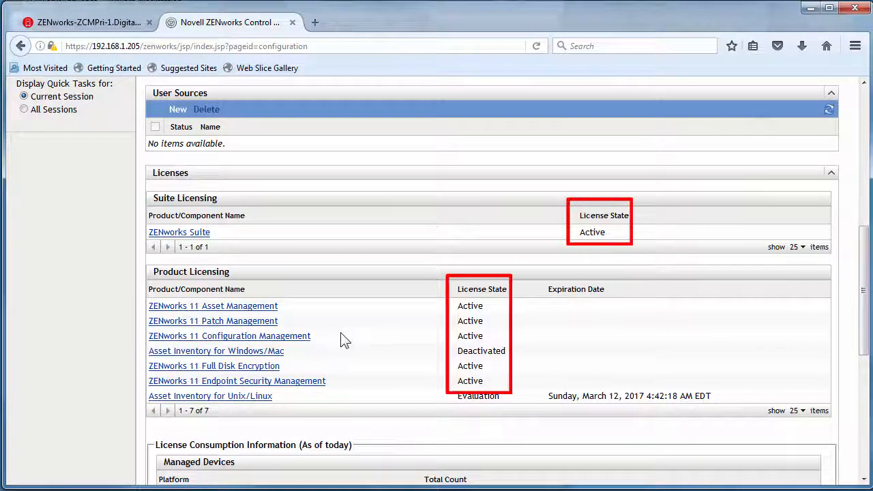
scroll(341, 339, up, 5)
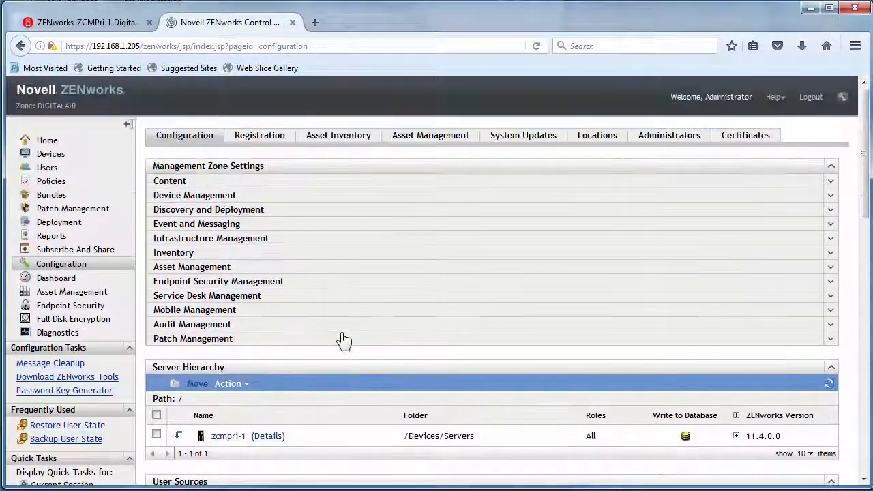
- Review the Registration, Locations, Administrators and System Updates tabs, then return to the appliance console tab
click(267, 145)
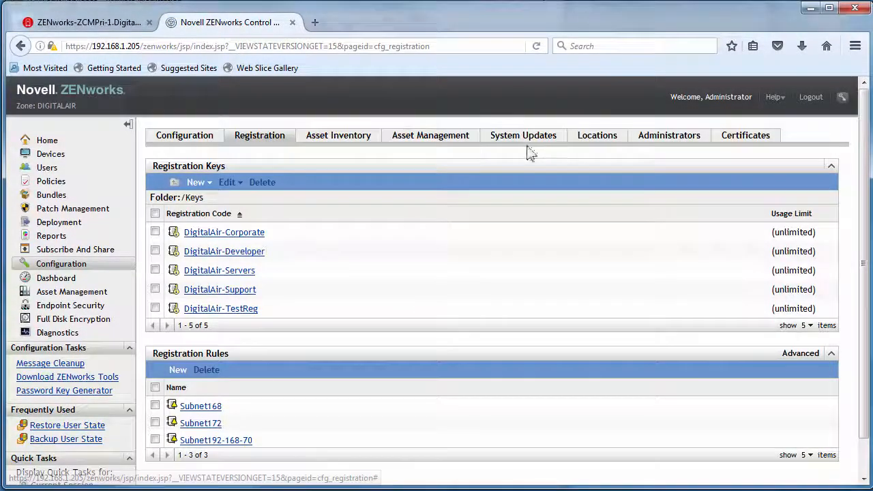
click(597, 140)
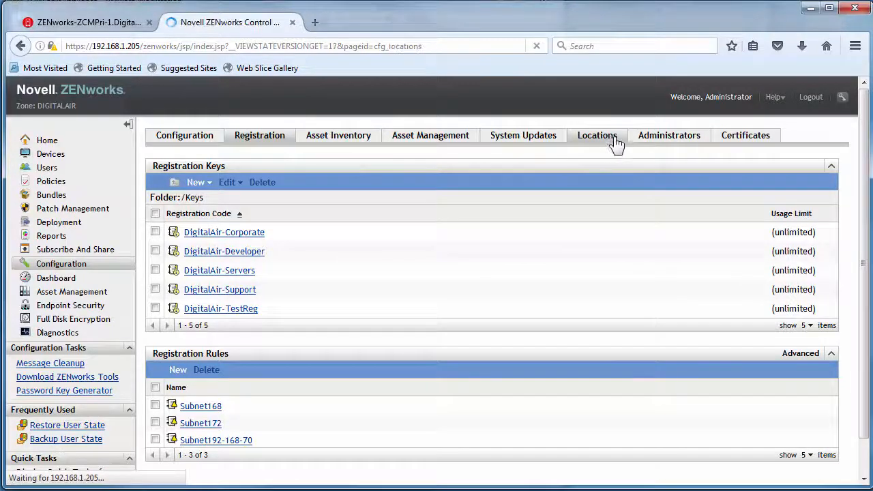
click(665, 144)
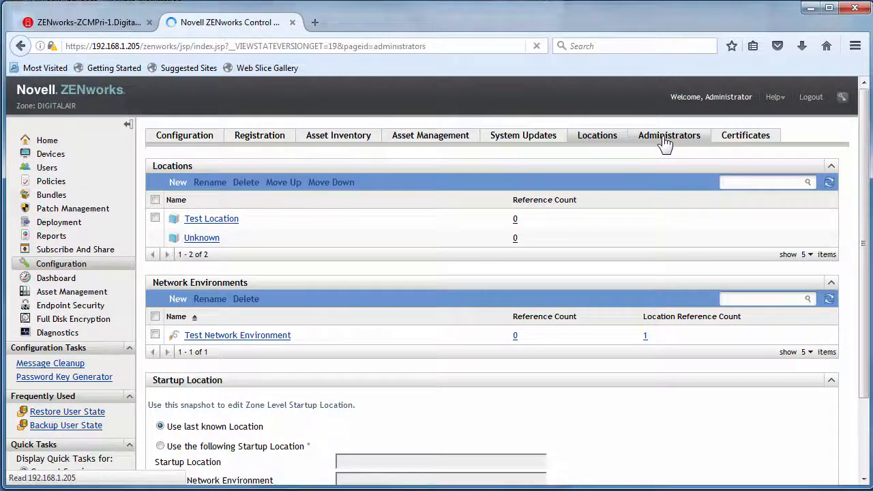
click(532, 140)
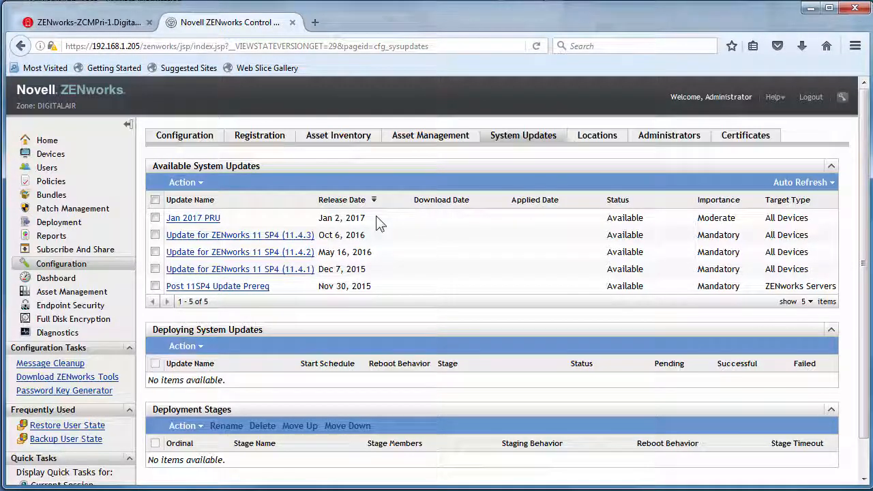
click(85, 22)
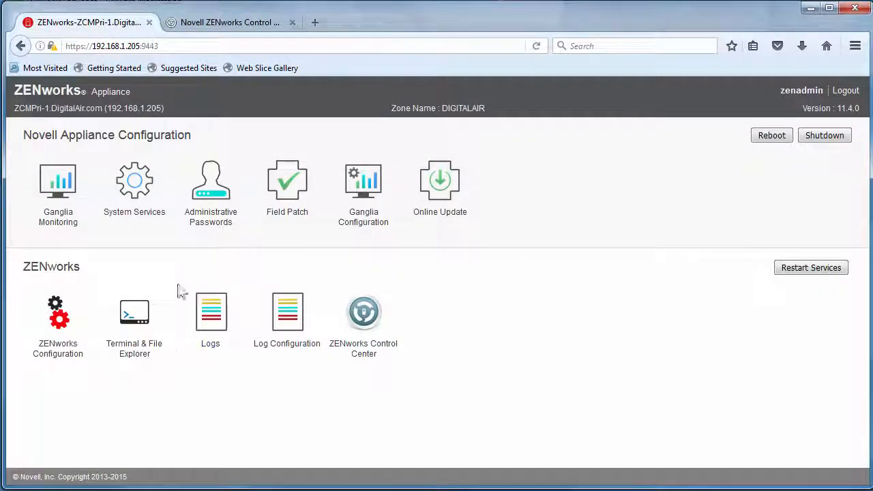
- Try Terminal & File Explorer, dismiss the SSH connection error, and go back Home
click(137, 313)
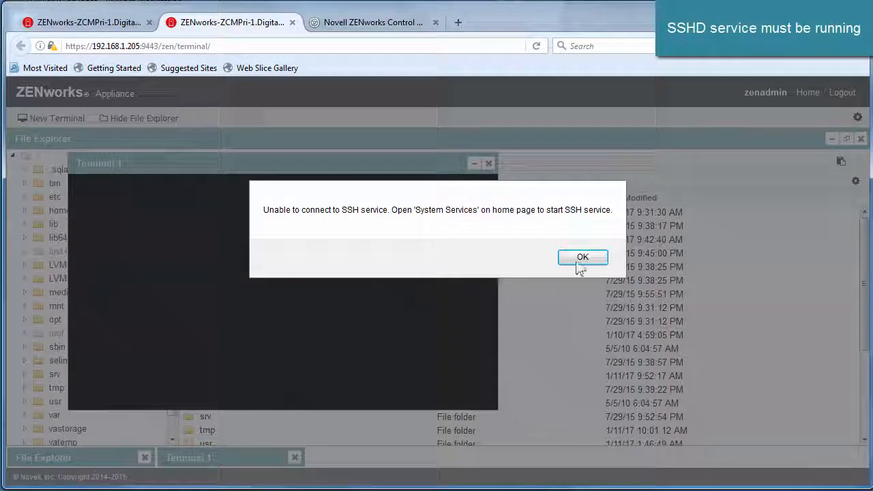
click(582, 258)
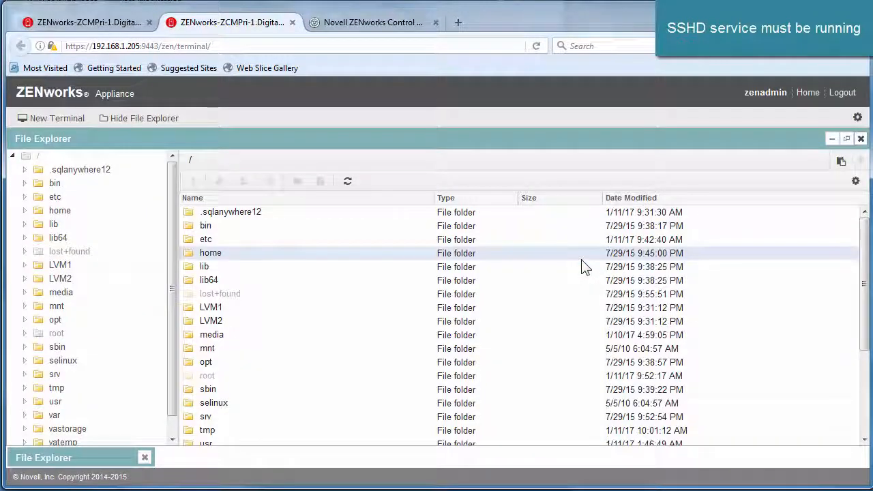
click(805, 92)
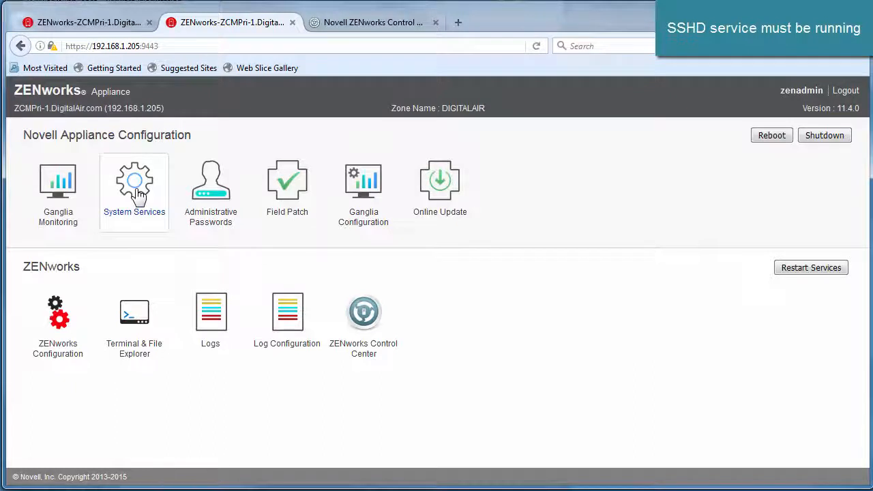
- Start the SSH service in System Services, then return to the appliance home page
click(136, 191)
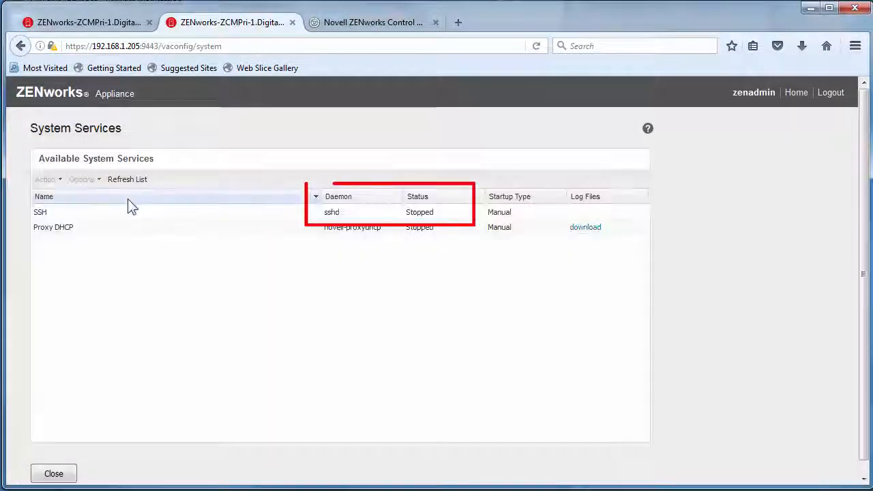
click(92, 210)
click(61, 182)
click(68, 201)
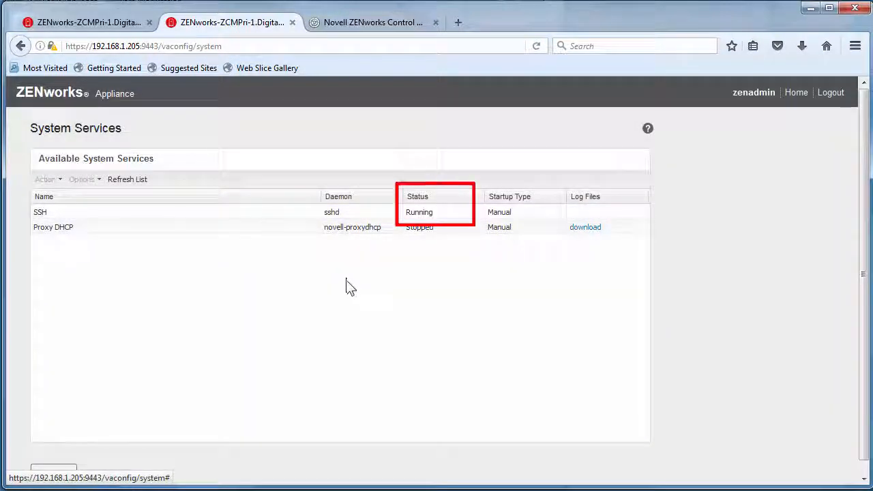
click(796, 92)
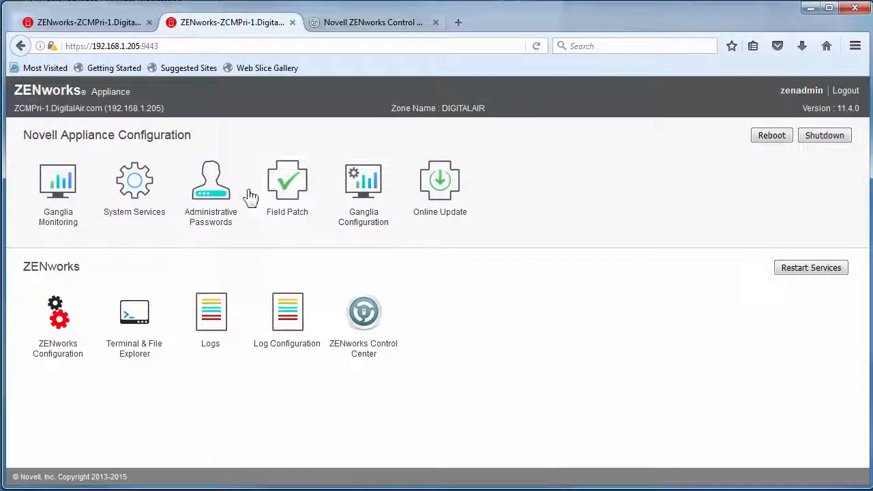
- Open an appliance terminal and switch to root with su - and the root password
click(118, 311)
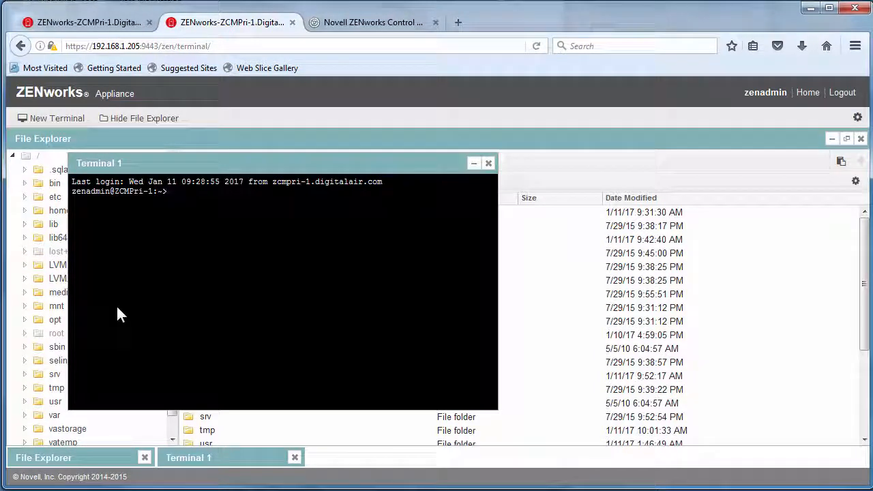
text(su)
text( -)
key(Return)
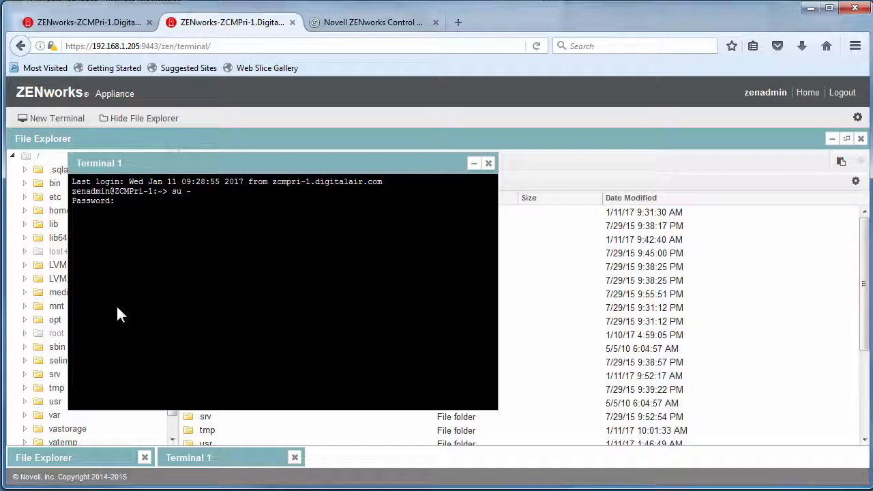
key(Return)
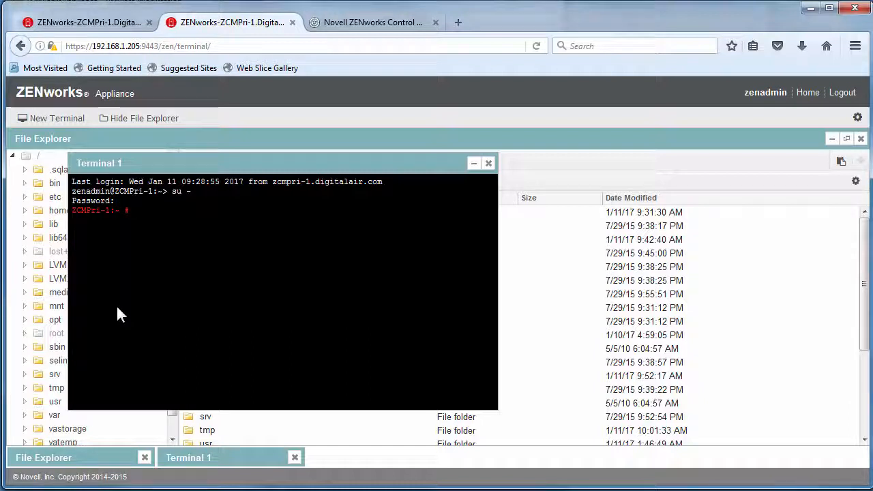
- Change into /zenworks/ and list its contents with ll
text(cd /zenworks/)
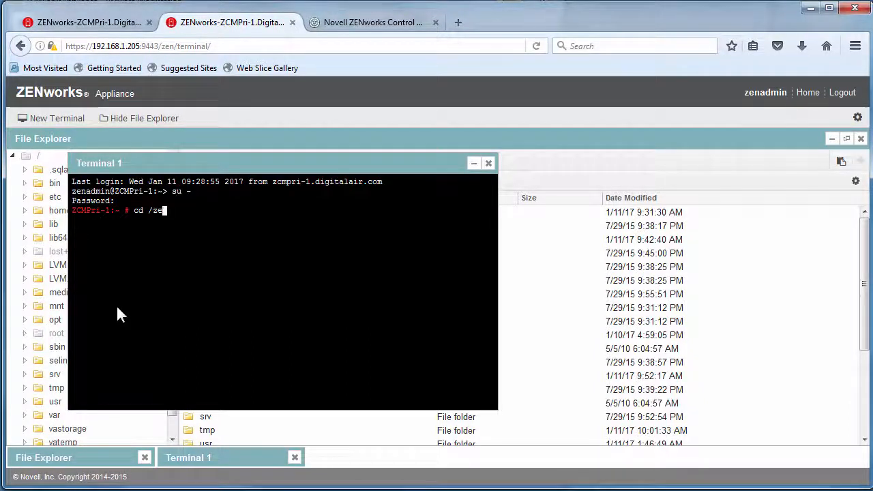
key(Return)
text(ll)
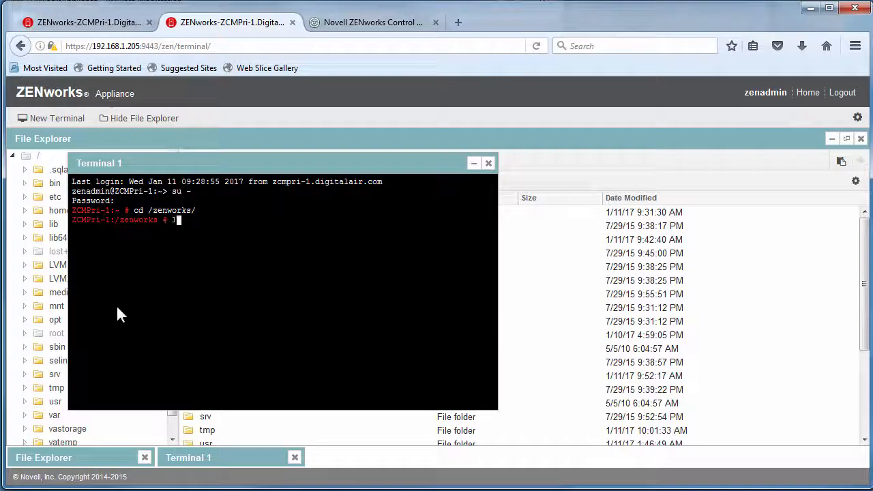
key(Return)
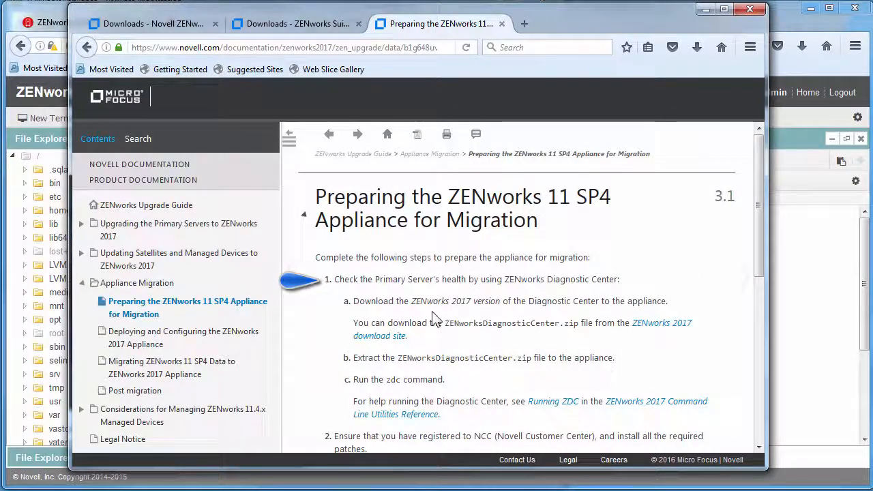
- Open the Upgrade Guide section 'Deploying and Configuring the ZENworks 2017 Appliance'
scroll(511, 341, down, 4)
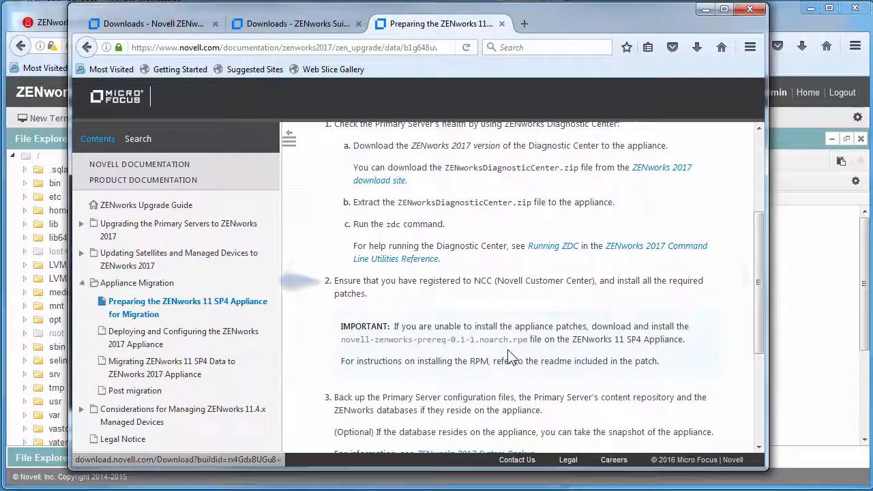
scroll(508, 354, down, 4)
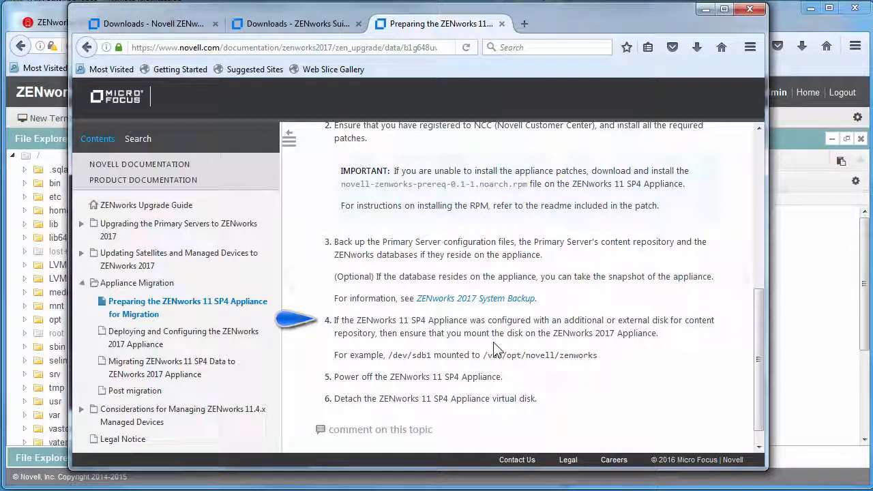
scroll(494, 348, up, 5)
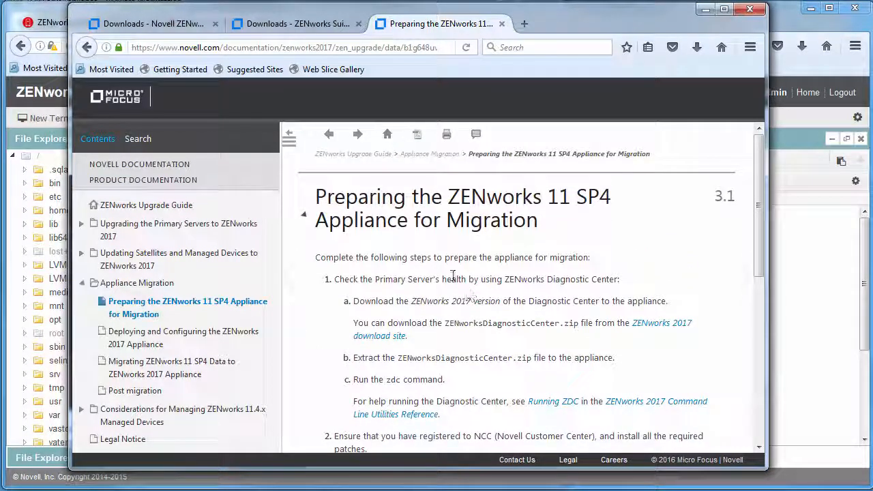
click(164, 337)
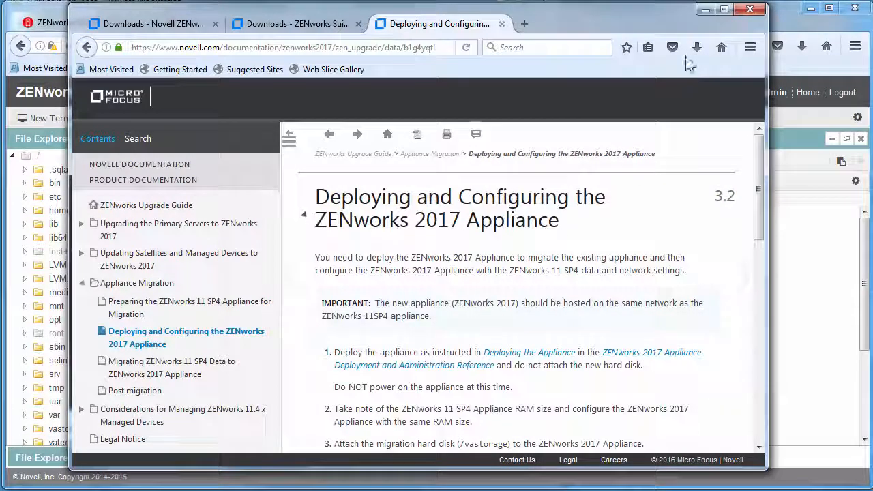
- Enter ZENworksDiagnosticCenter1140 and type ./zdc verify -v systemfiles,zendatabase -b ./data/zcm_11.4.0.zdc
click(703, 9)
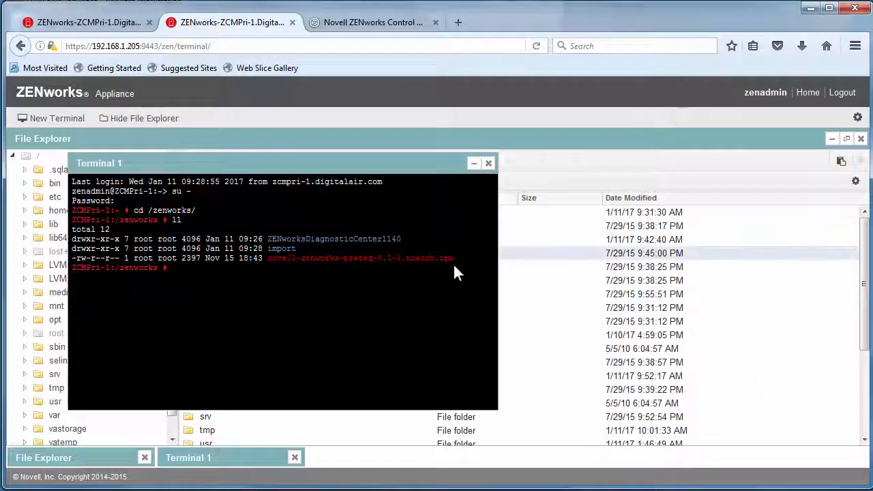
text(cd)
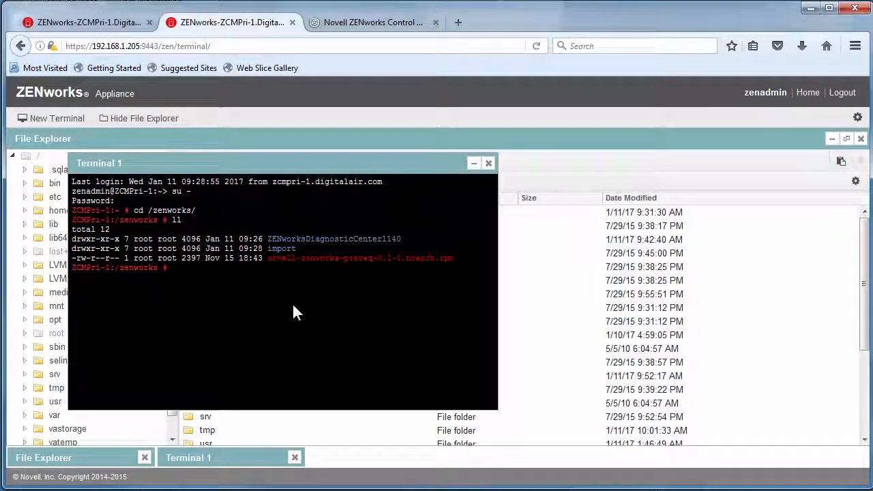
text( Z)
key(Tab)
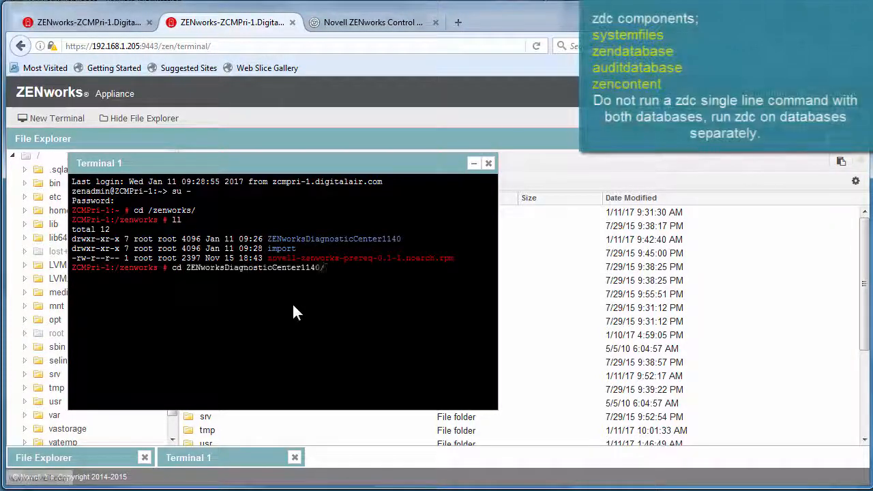
key(Return)
text(./zdc)
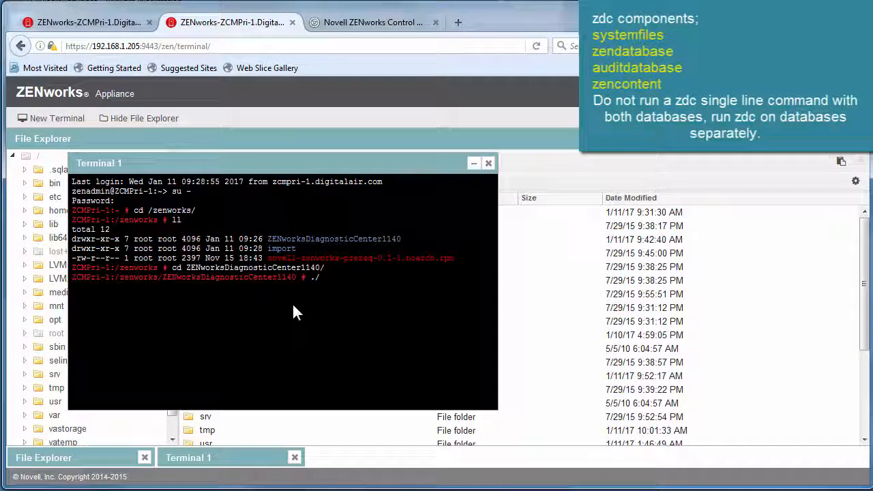
text( ver)
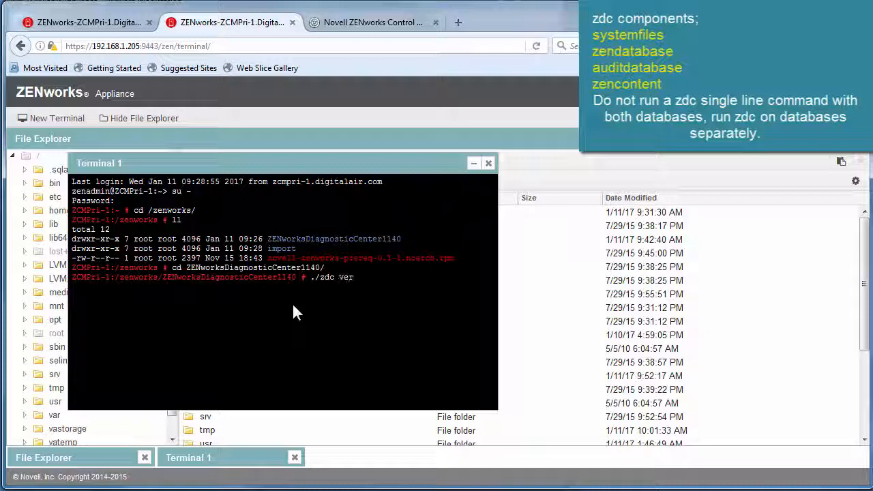
text(ify -v)
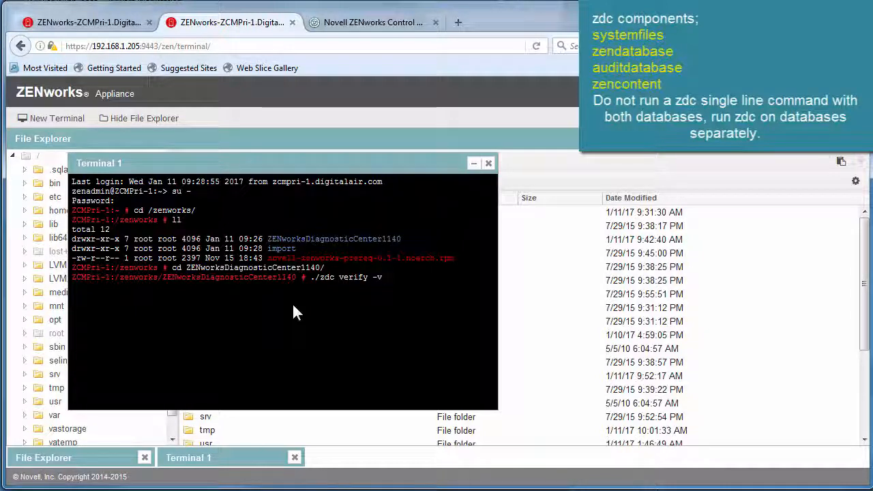
text( systemfiles)
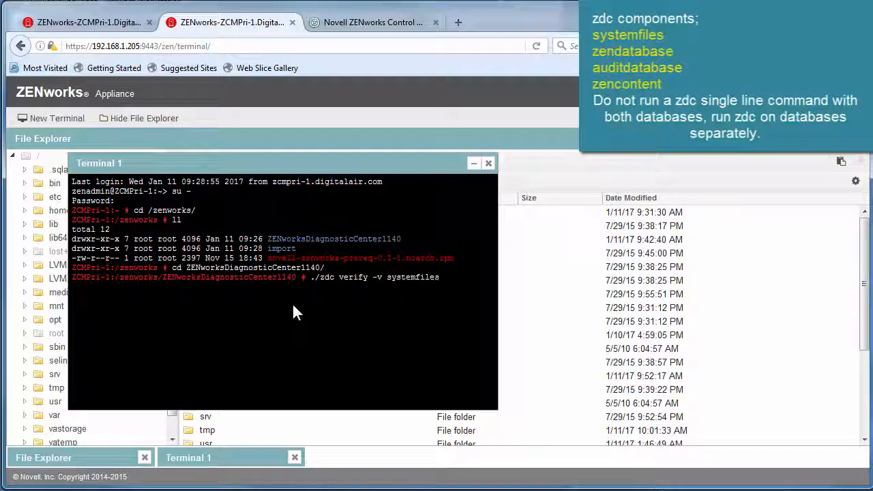
text(,zendatabase)
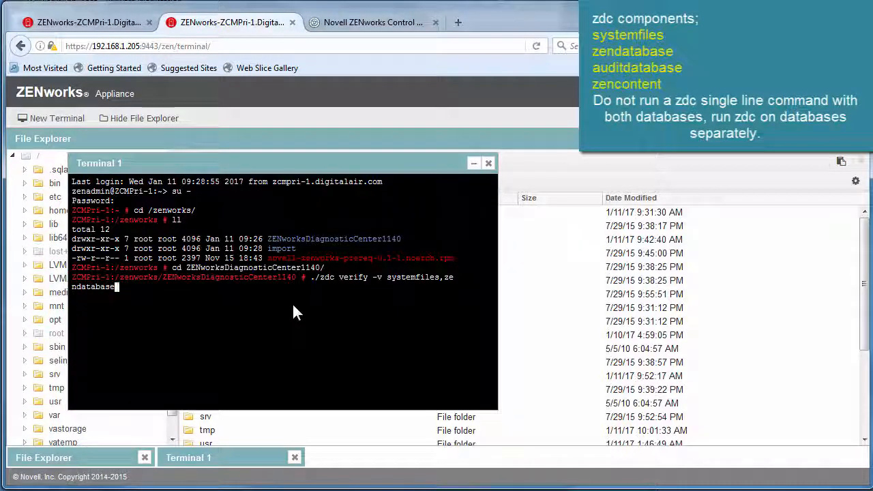
text( -)
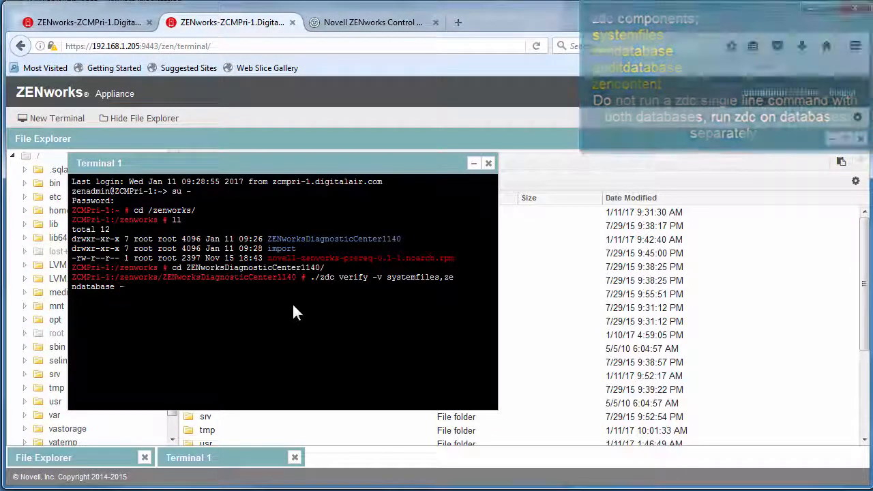
text(b)
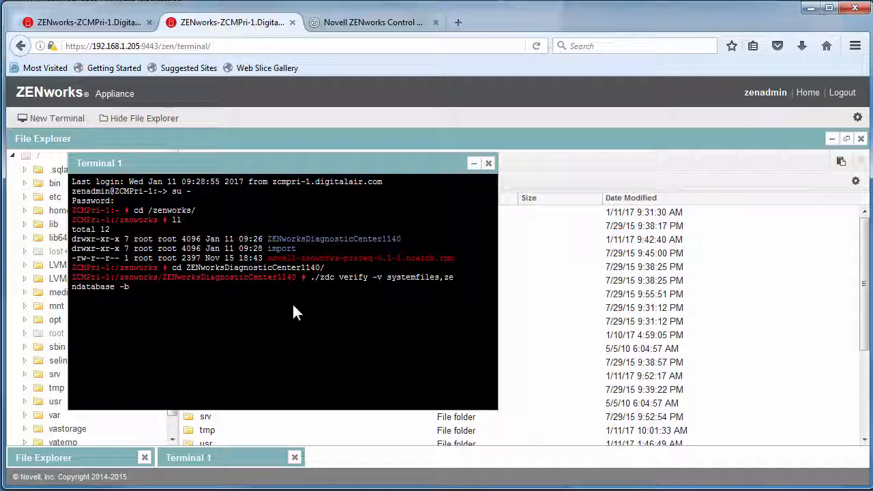
text( .)
text(/data/)
text(z)
key(Tab)
- Run zdc verify for systemfiles,zendatabase, then rerun it for auditdatabase
key(Return)
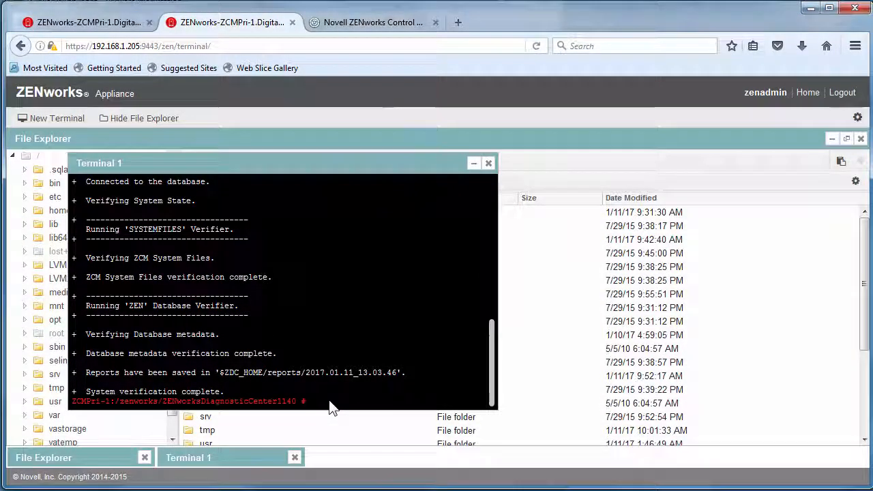
text(./zdc verify -v systemfiles,zendatabase -b ./data/zcm_11.4.0.zdc)
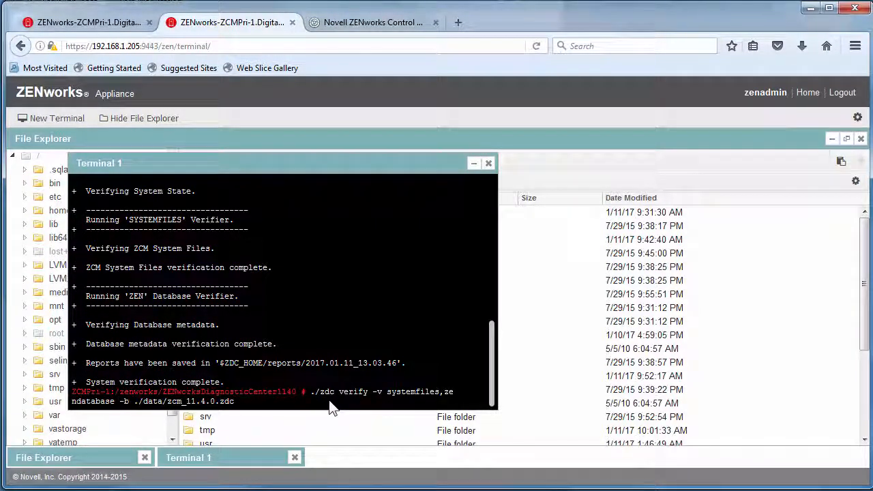
key(BackSpace)
key(BackSpace)
key(BackSpace)
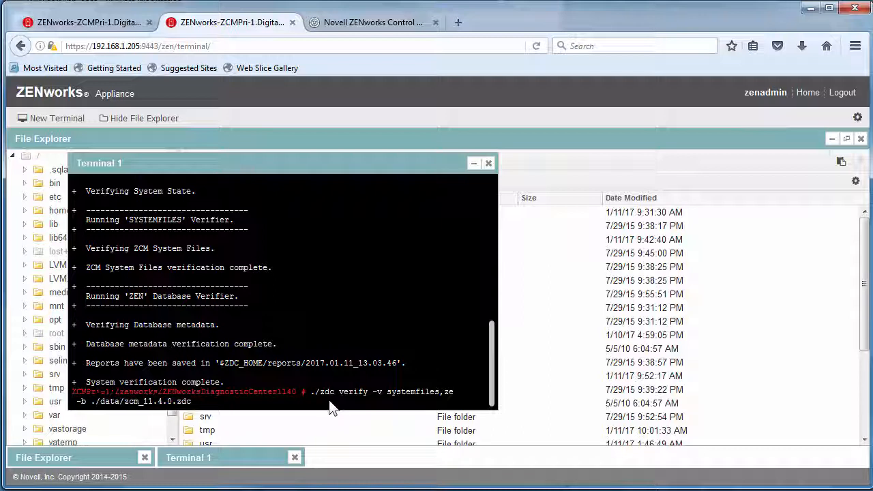
key(BackSpace)
key(BackSpace)
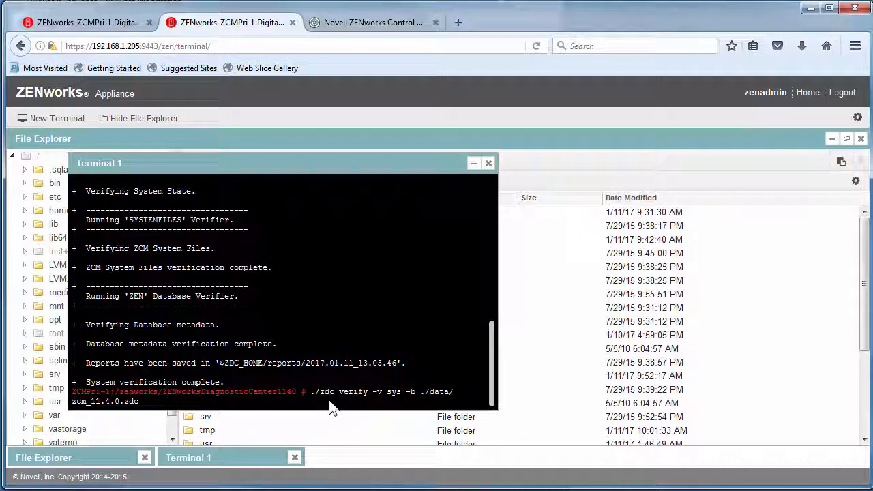
key(BackSpace)
text(auditda)
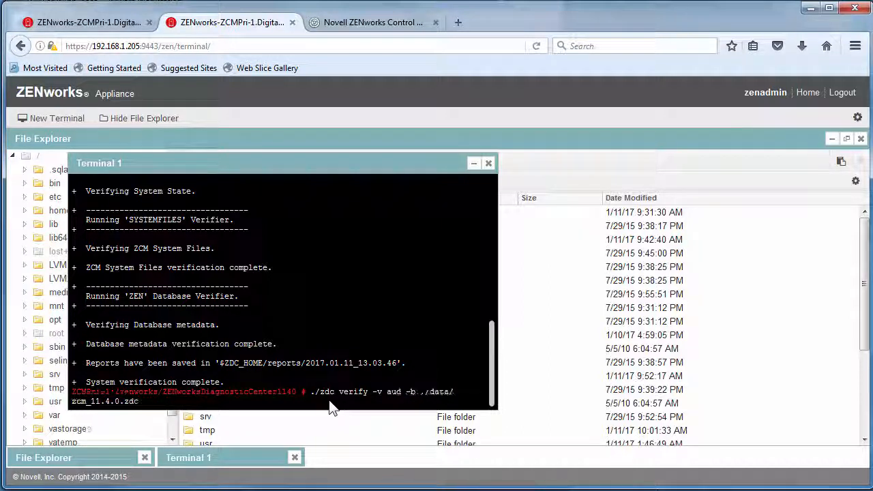
text(tabase)
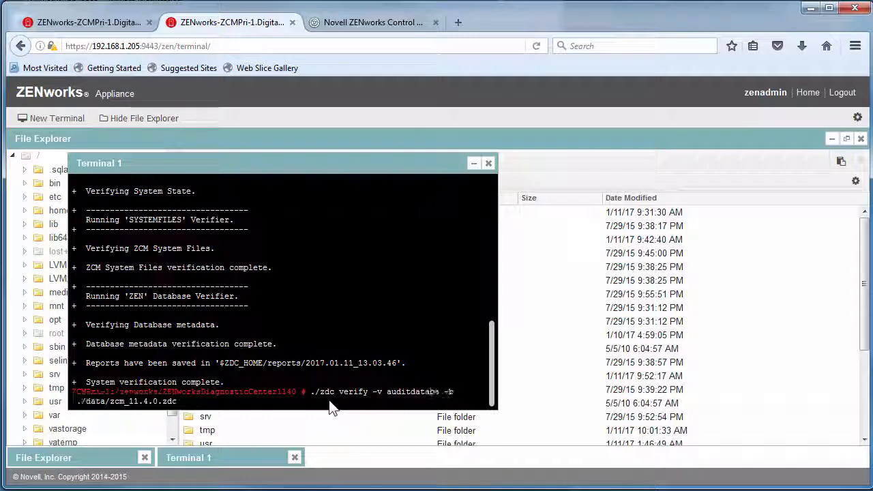
key(Return)
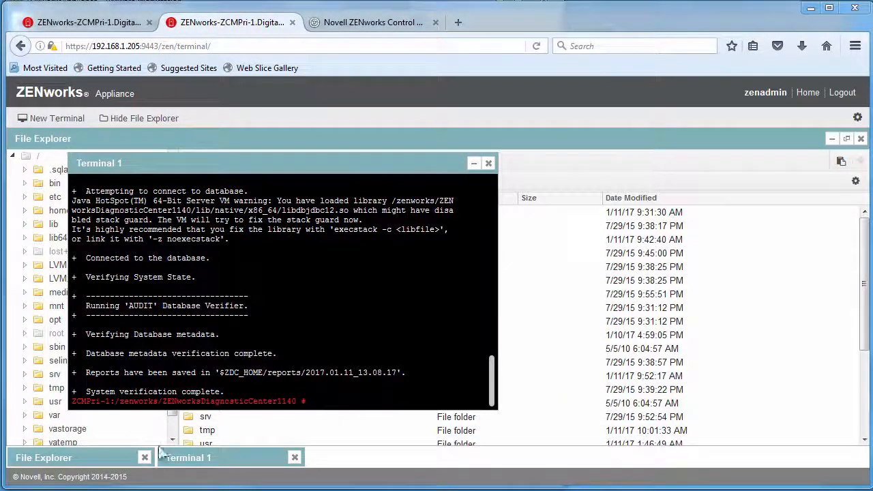
- Change into the reports folder and list the two report folders with ll
text(cd re)
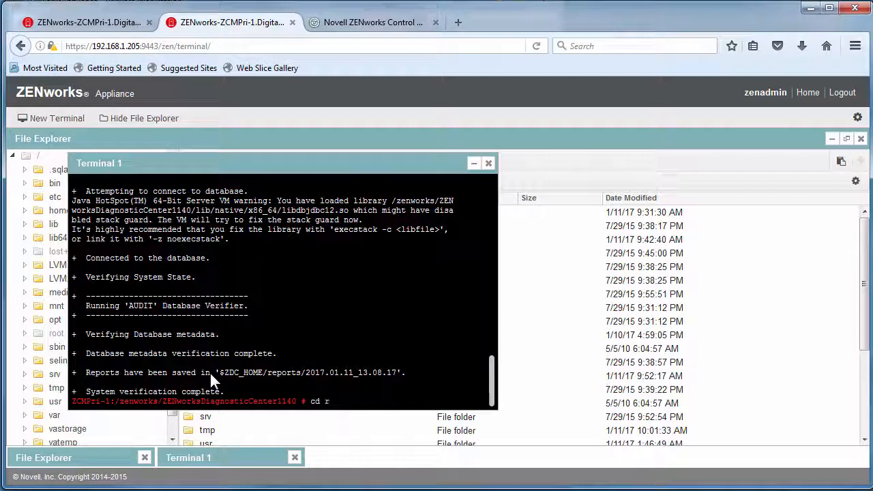
key(Tab)
key(Return)
text(ll)
key(Return)
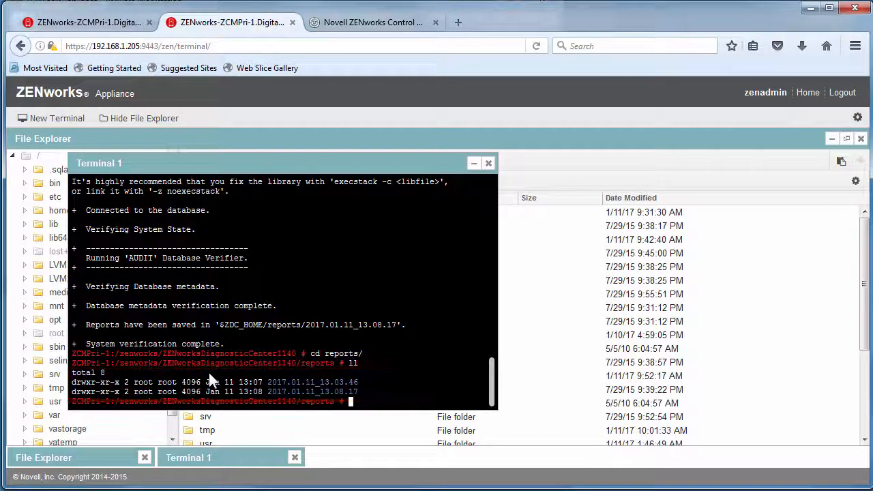
key(Return)
- Leave the terminal page for the appliance home and open System Services
click(807, 92)
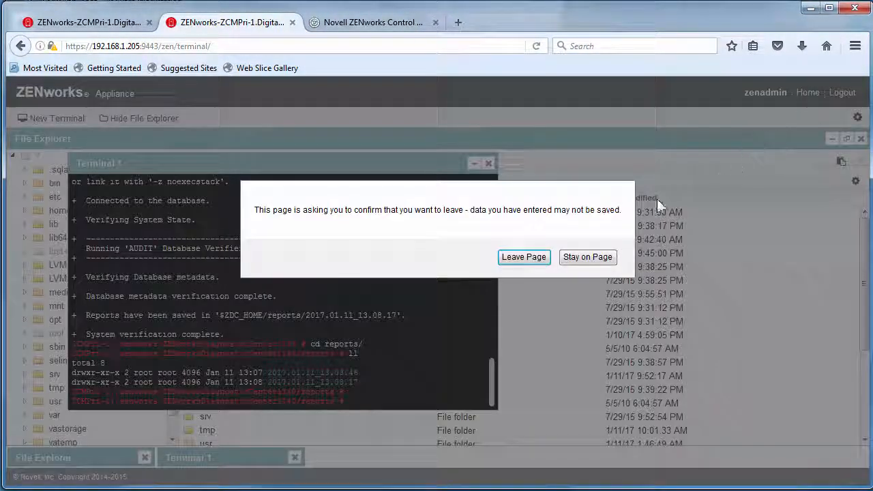
click(534, 264)
click(129, 191)
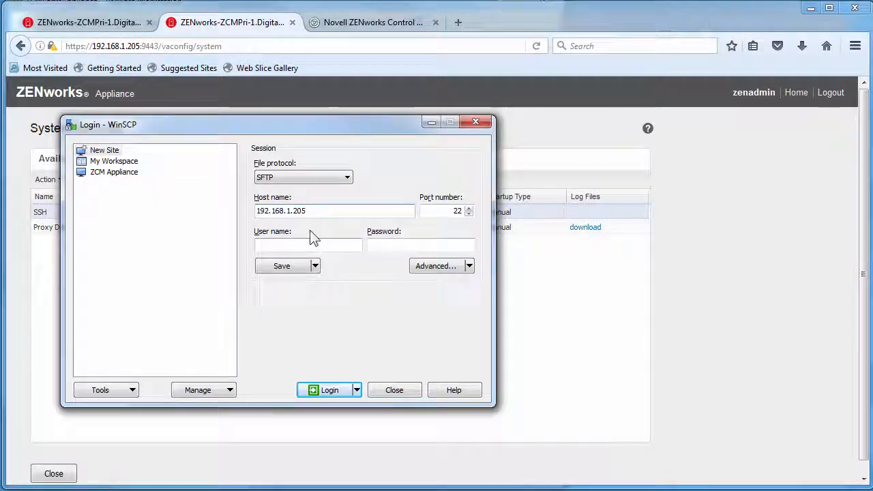
- Log in to 192.168.1.205 over SFTP in WinSCP as root with the root password
text(root)
key(Tab)
text(•••••)
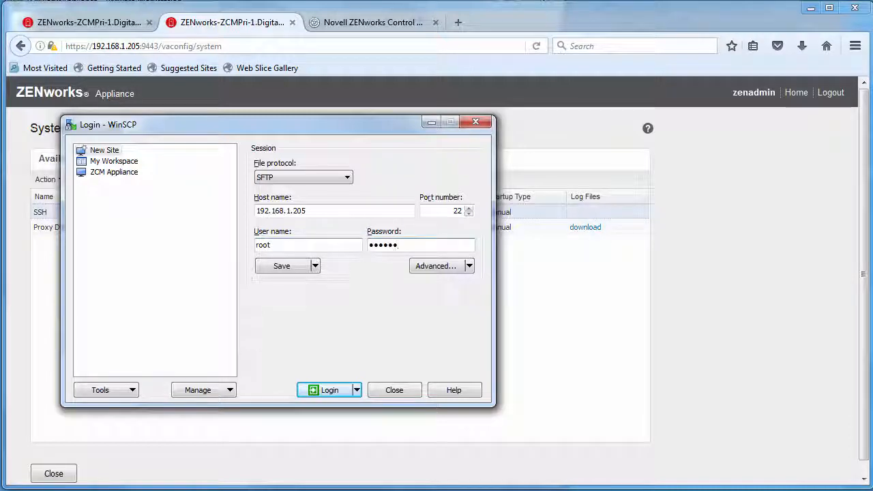
key(Return)
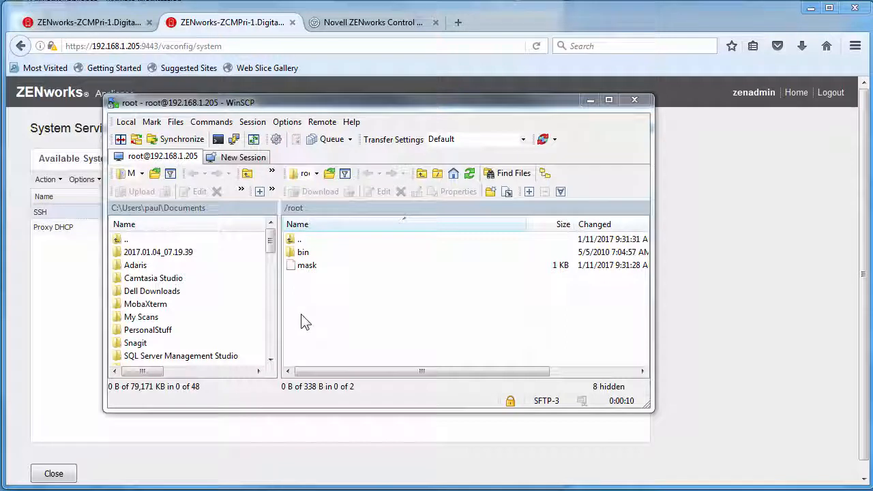
- Navigate the remote pane to /zenworks/ZENworksDiagnosticCenter1140/reports
double_click(300, 240)
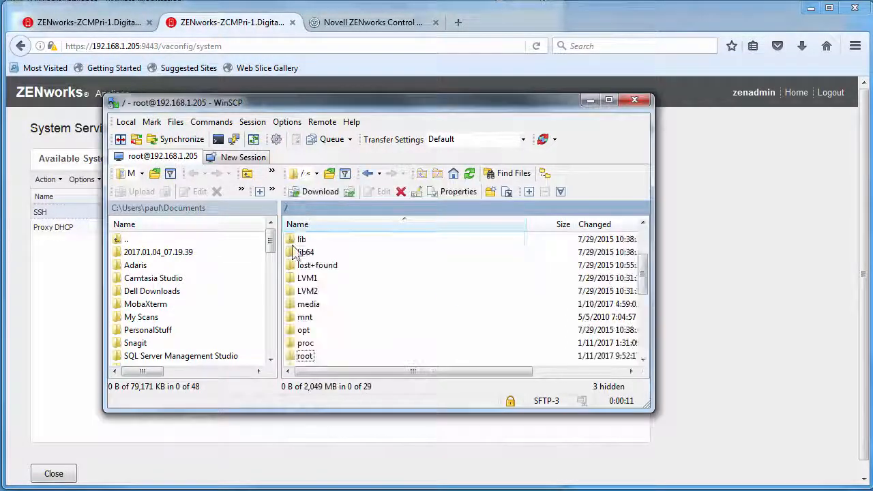
click(643, 318)
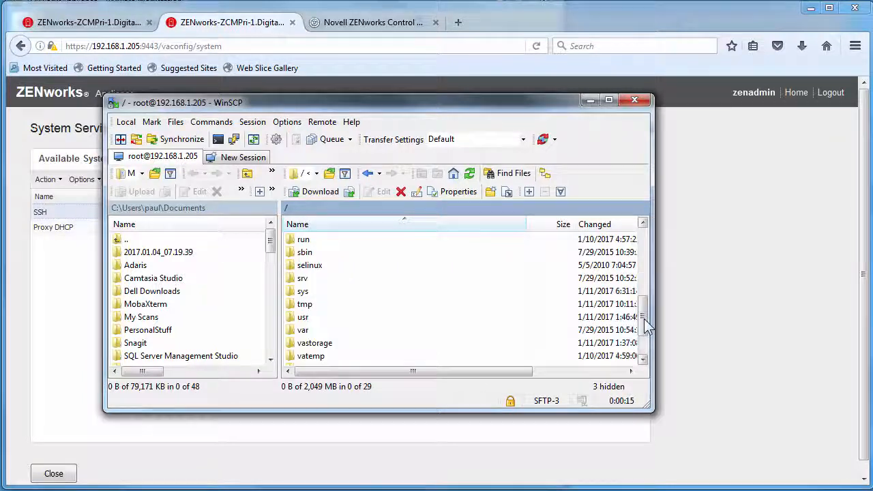
click(643, 345)
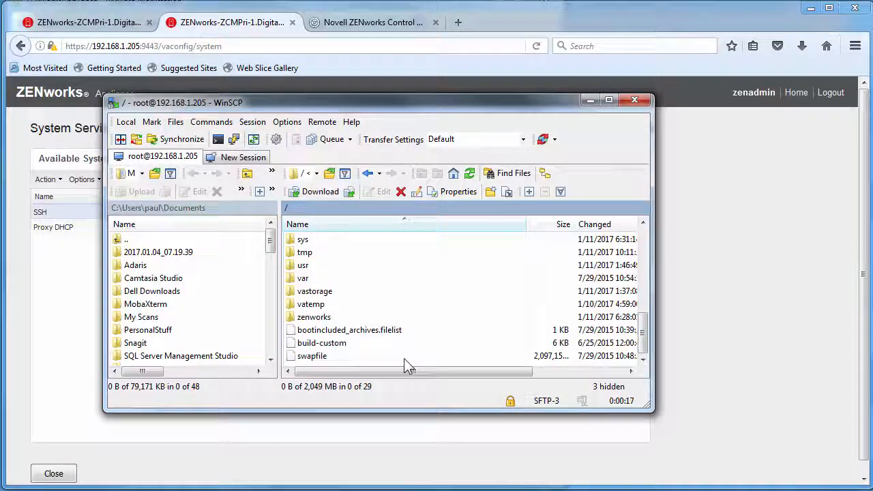
double_click(319, 321)
double_click(306, 265)
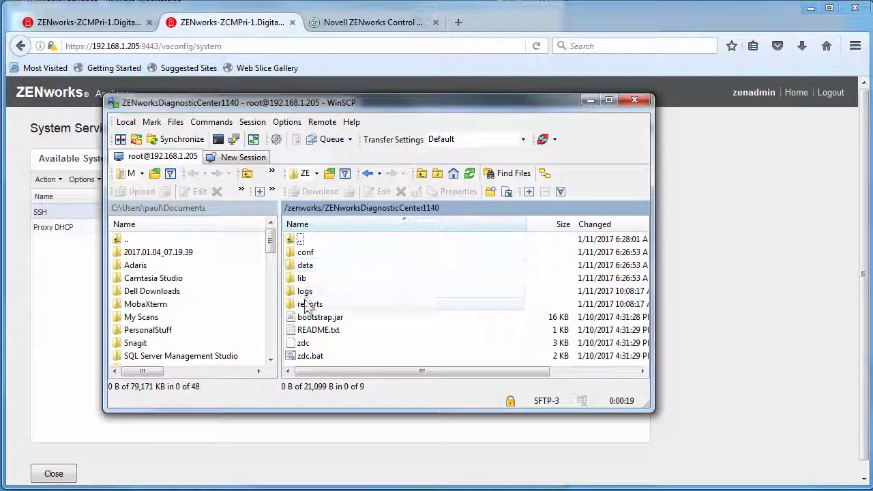
double_click(307, 304)
- Download report folders 2017.01.11_13.03.46 and 2017.01.11_13.08.17 into local Documents
click(315, 254)
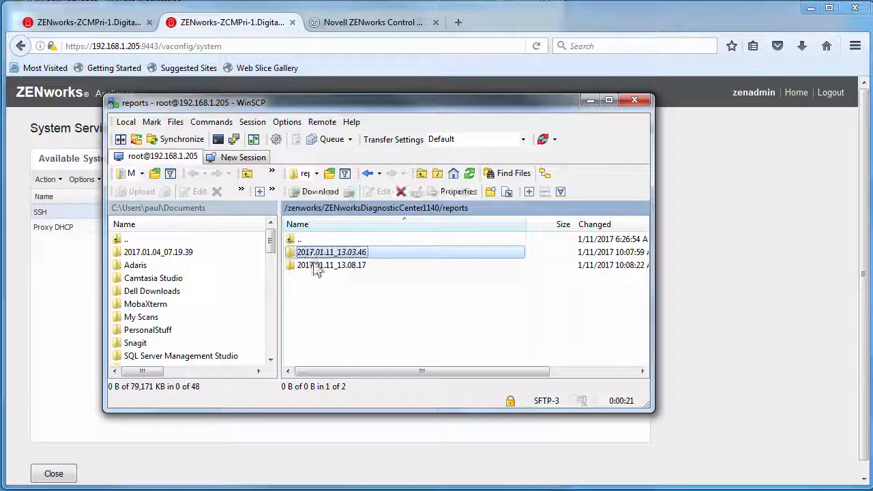
shift+click(317, 267)
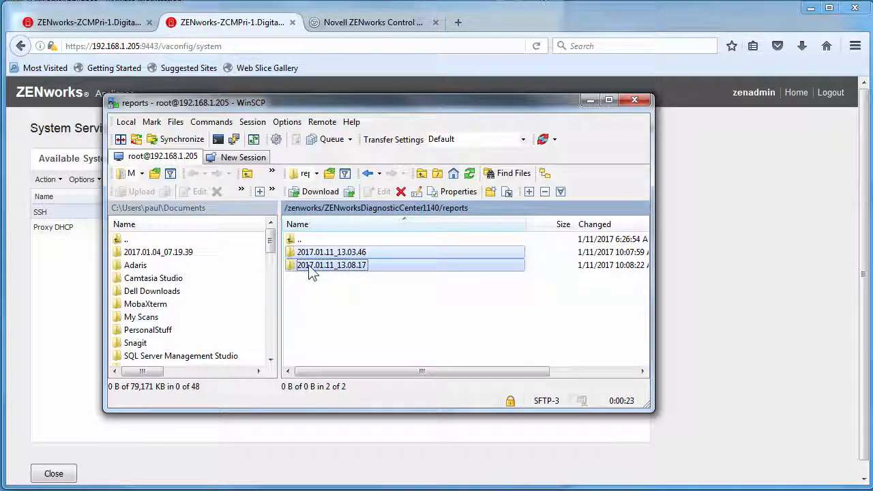
right_click(310, 267)
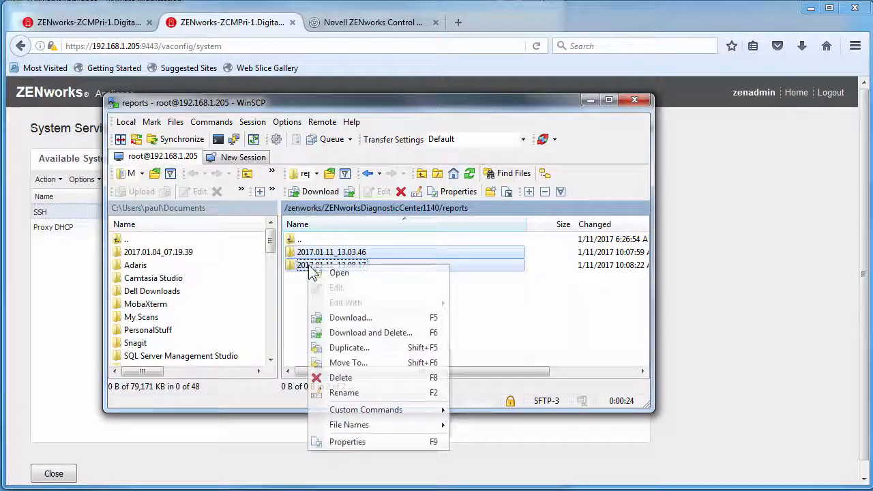
click(347, 318)
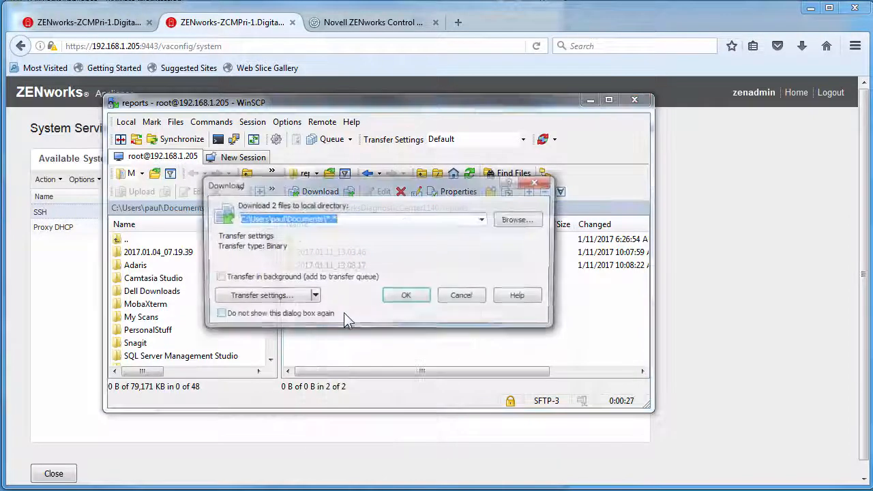
click(407, 296)
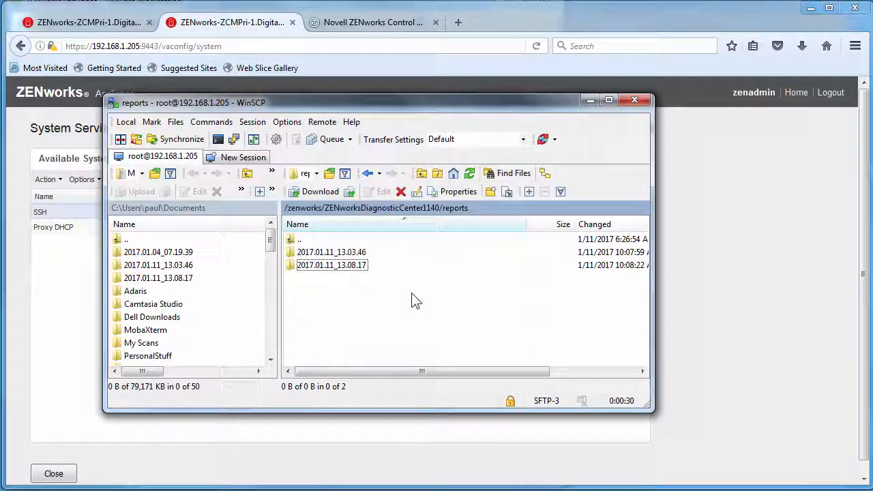
- Open the 2017.01.11_13.08.17 report's index.html, view the audit database results, and close it
click(590, 101)
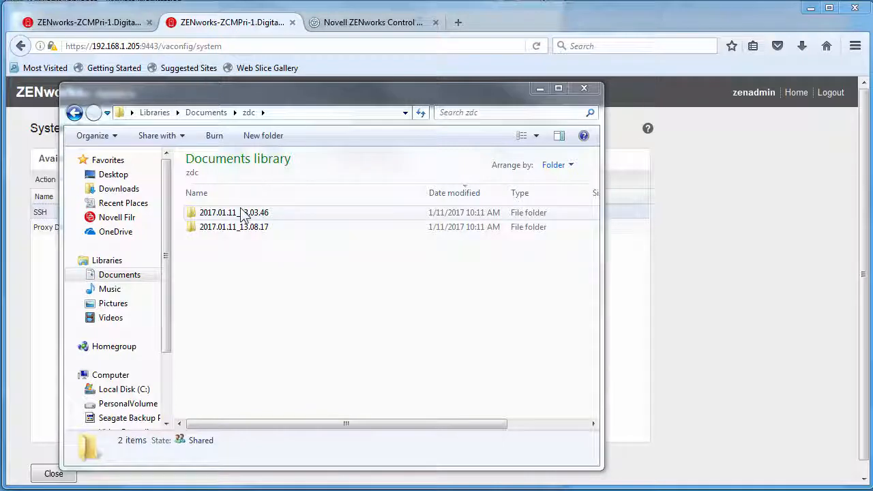
click(242, 228)
double_click(243, 229)
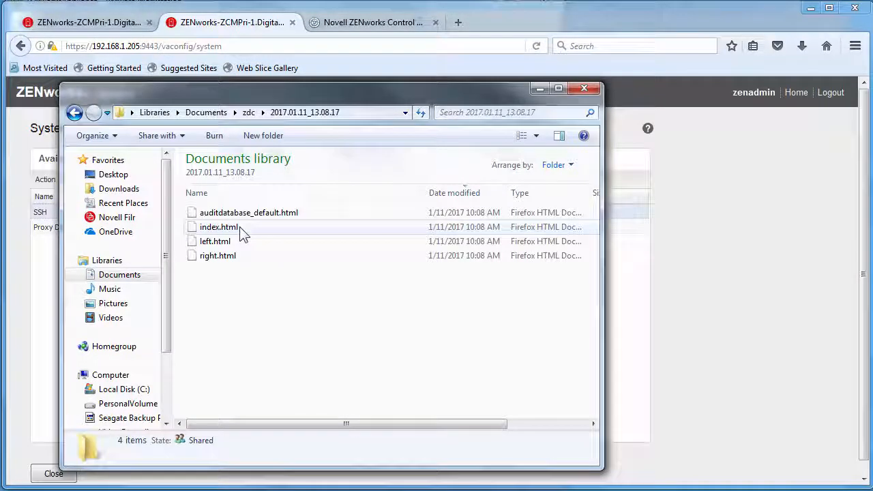
double_click(241, 230)
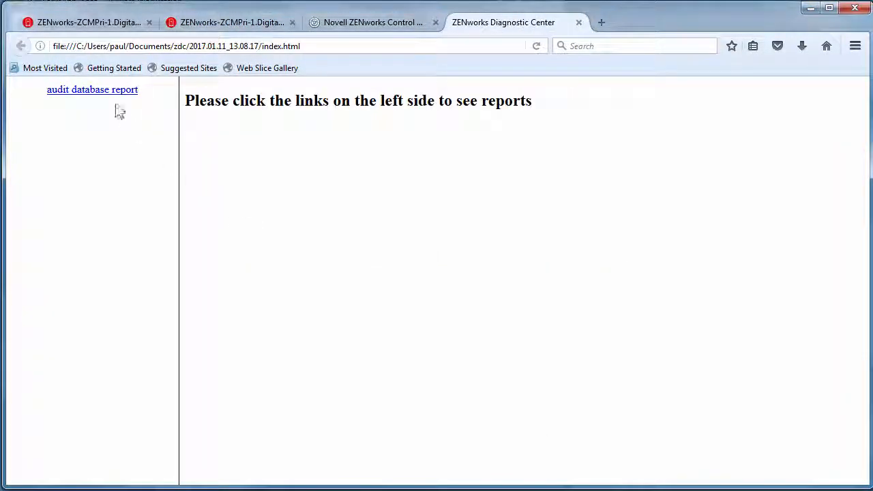
click(102, 92)
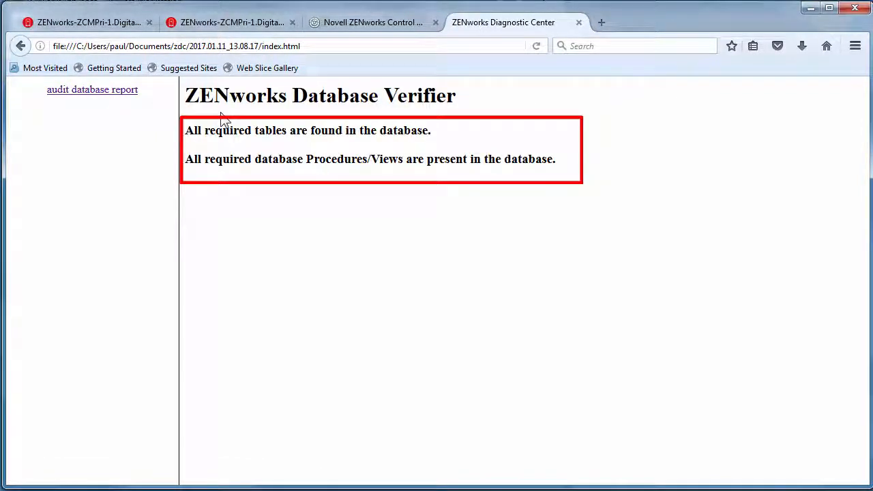
click(578, 22)
- Open the 2017.01.11_13.03.46 report, check systemfiles and zen database results, then close it
key(alt+Tab)
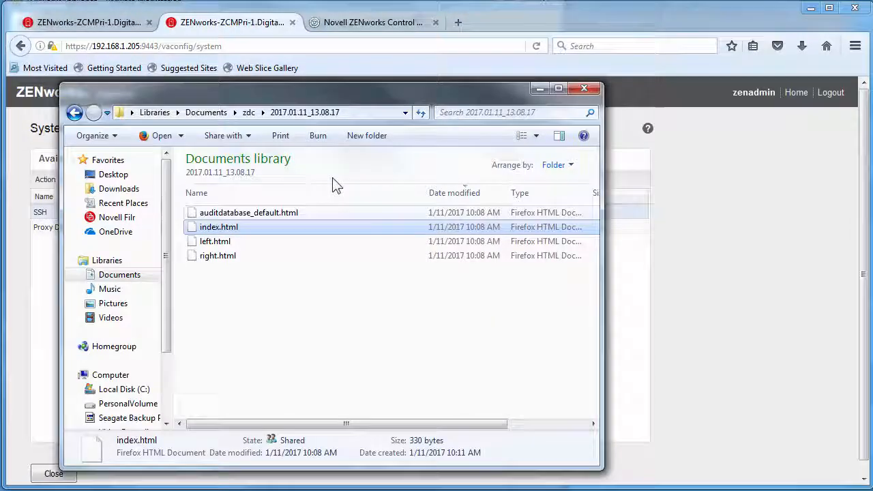
click(249, 112)
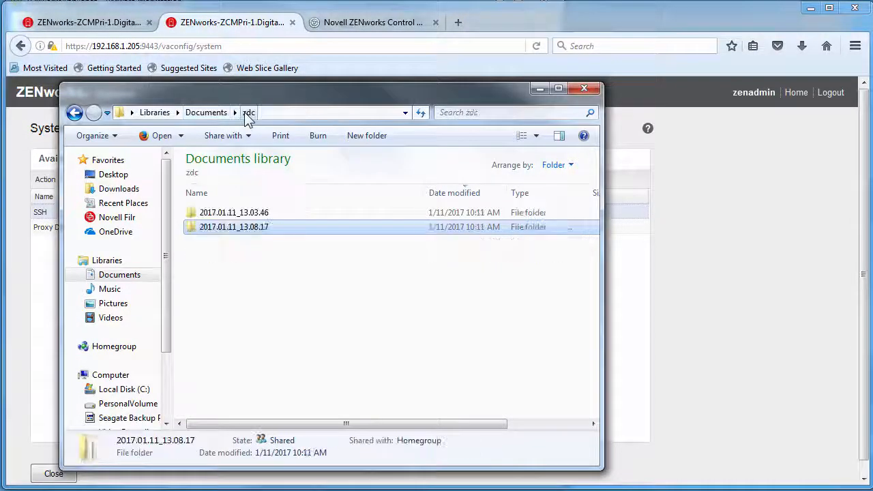
click(252, 213)
double_click(252, 213)
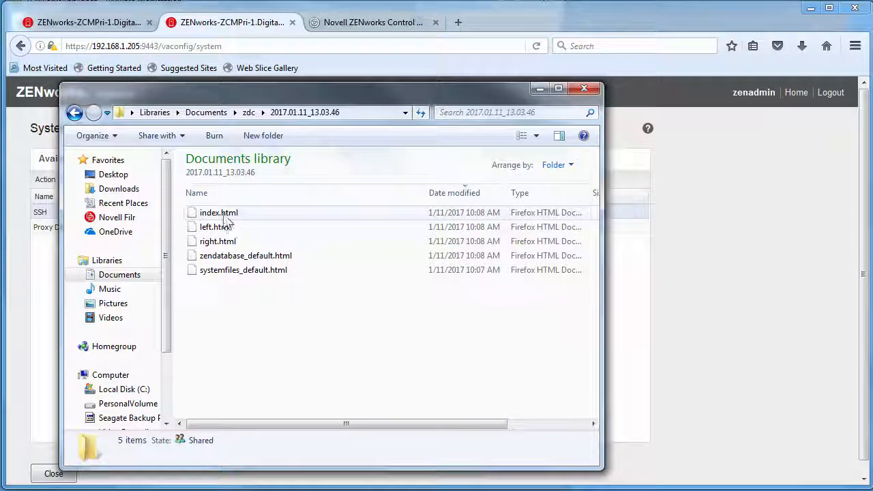
double_click(228, 209)
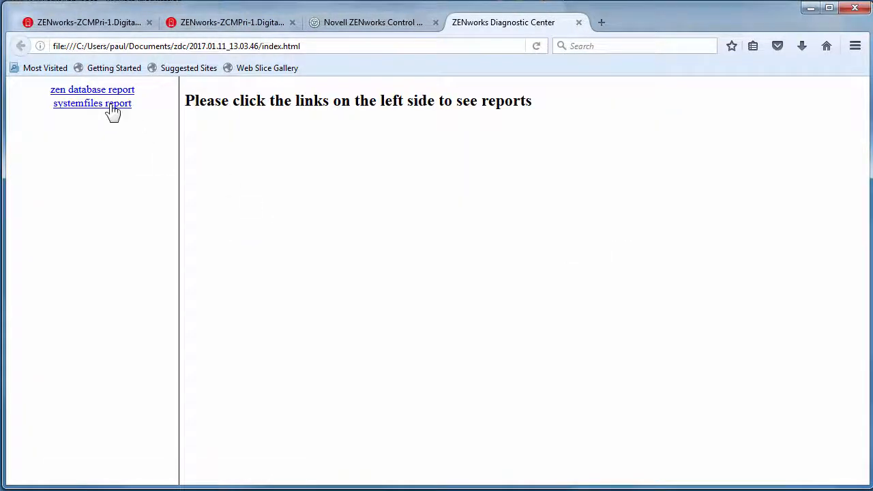
click(107, 108)
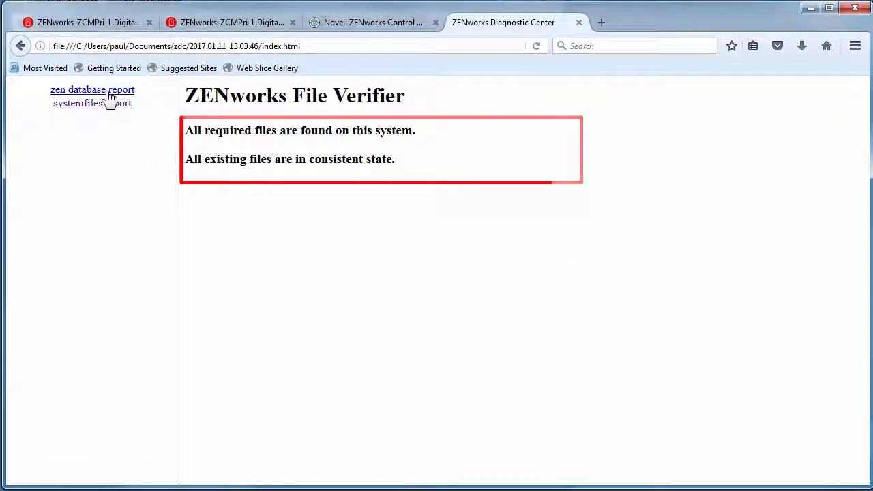
click(110, 94)
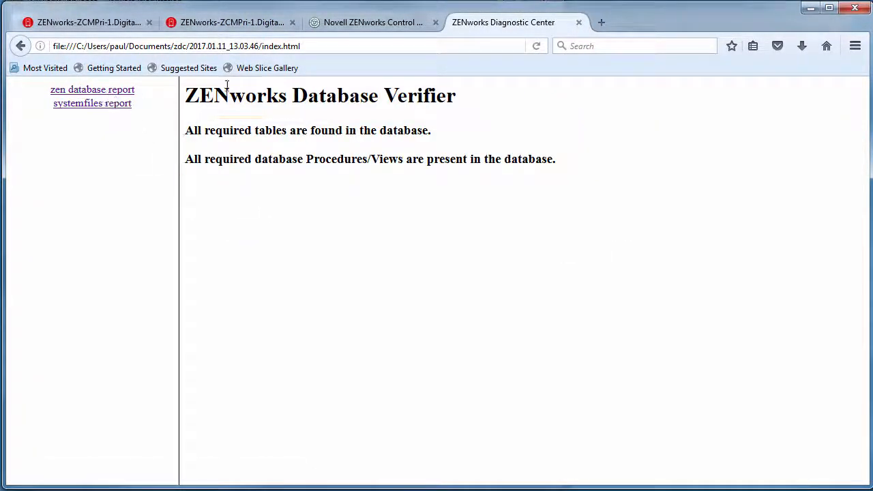
click(578, 23)
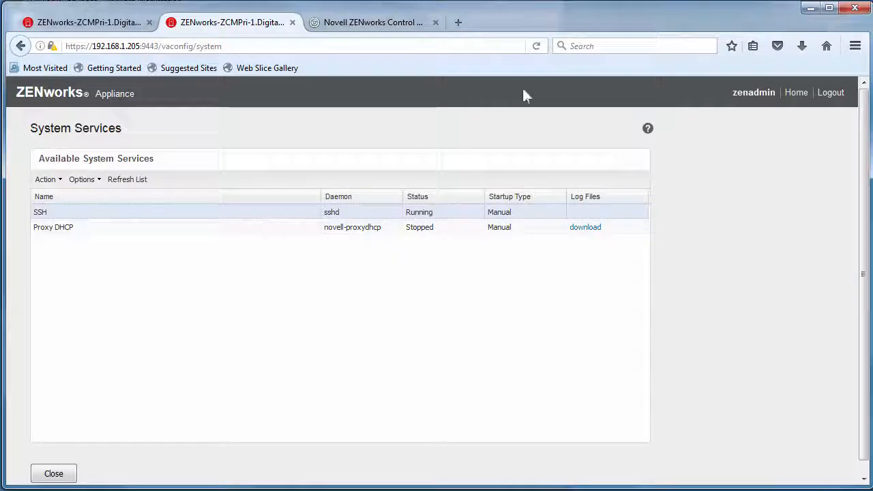
- Close System Services, open the appliance Terminal & File Explorer, and become root with su -
click(293, 22)
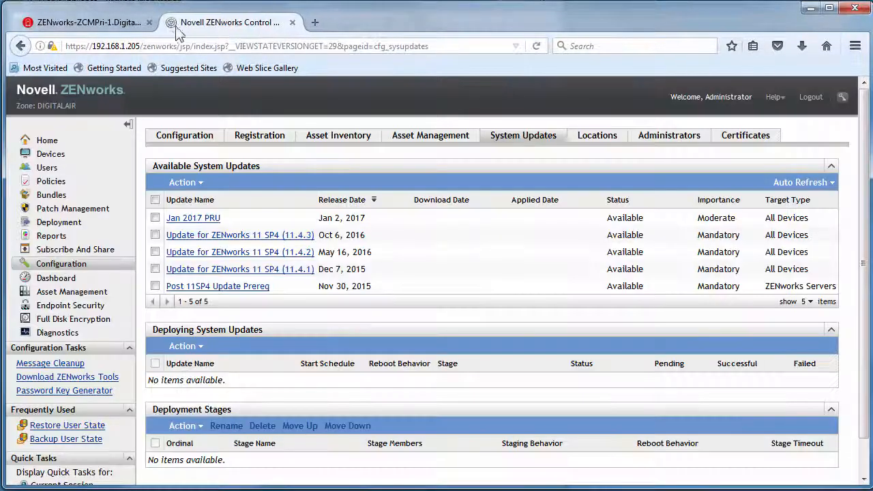
click(125, 24)
click(140, 311)
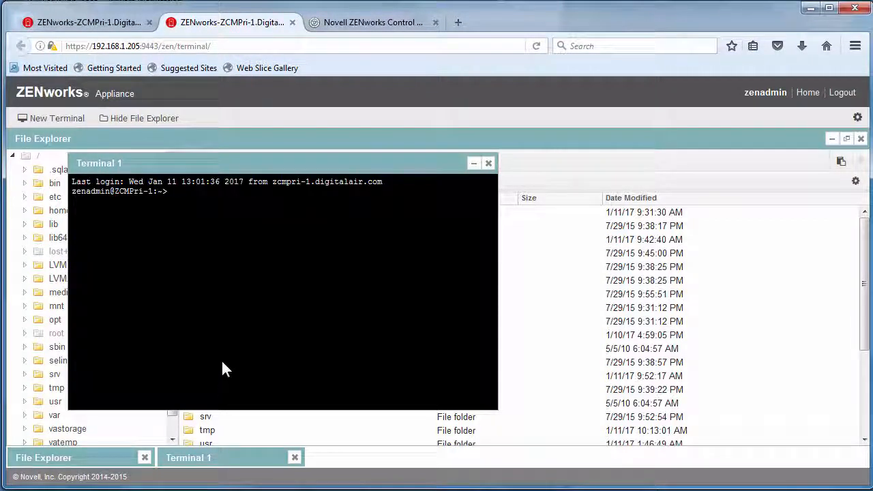
text(su -)
key(Return)
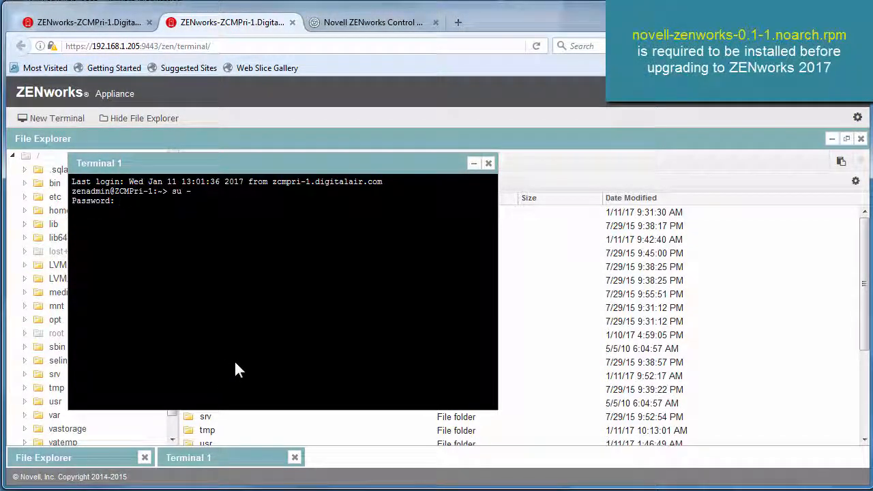
key(Return)
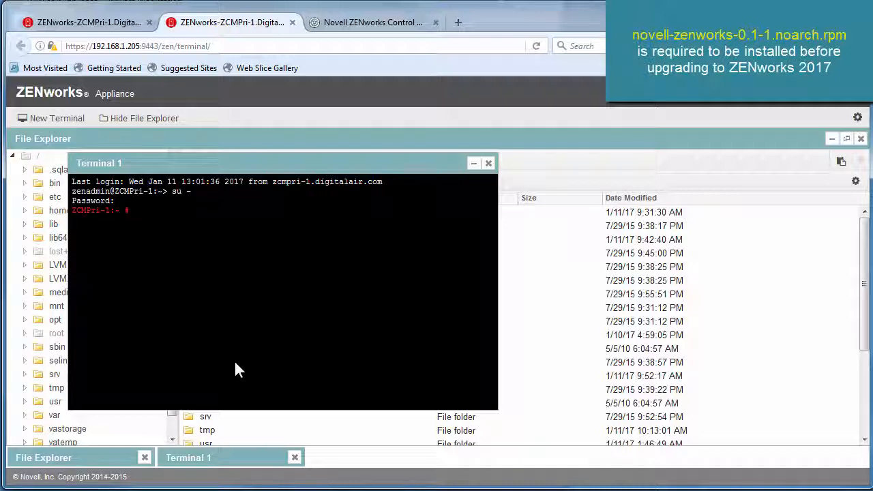
- In /zenworks, list the files and install the novell-zenworks-prereq-0.1-1.noarch.rpm package with rpm -Uvh
text(cd /zenworks/)
key(Return)
text(ll)
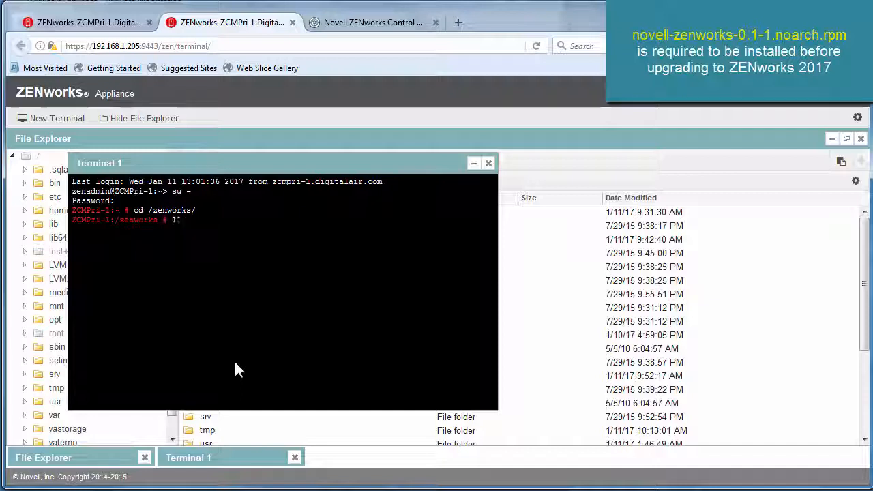
key(Return)
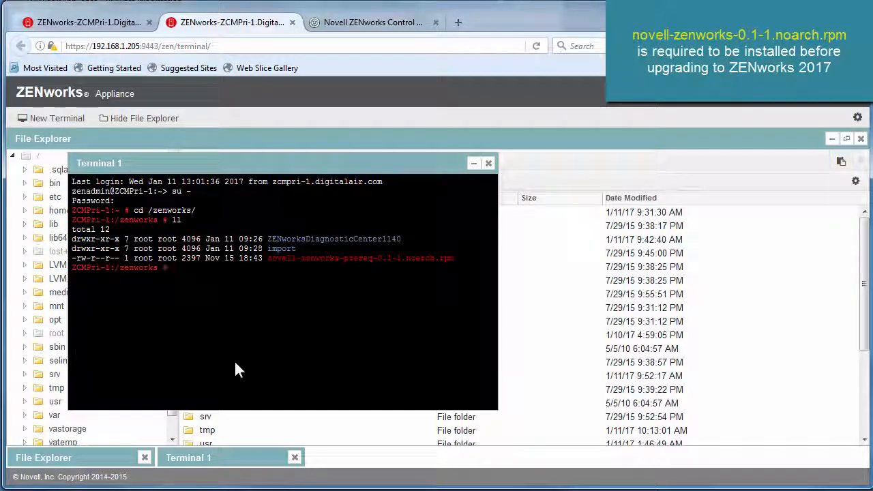
text(rpm -U)
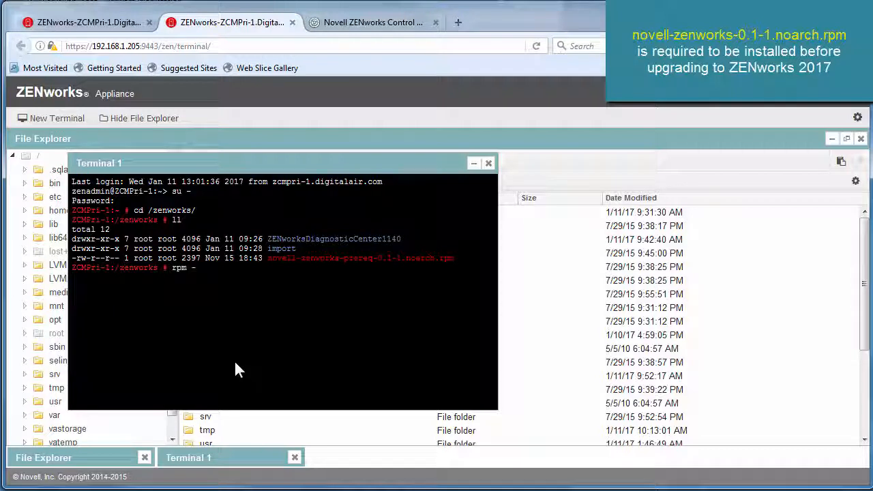
text(vh /zenworks/n)
key(Tab)
key(Return)
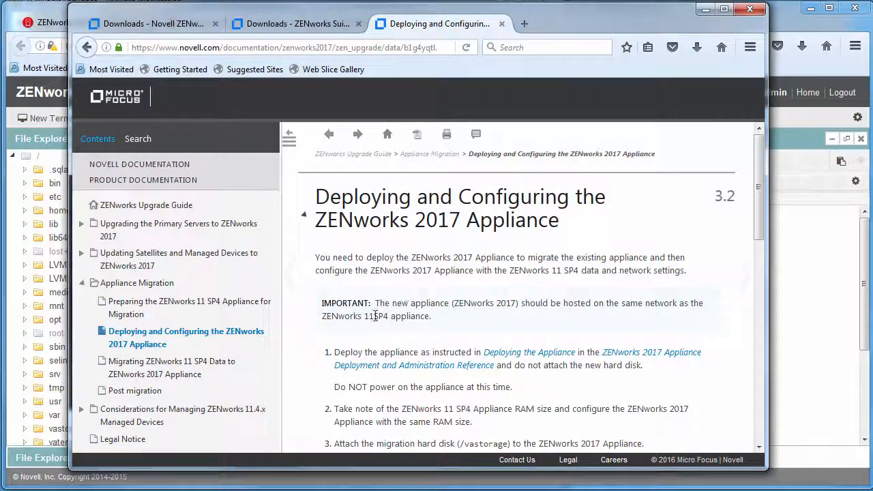
- Scroll through the 'Deploying and Configuring the ZENworks 2017 Appliance' steps and shift the guide window down
scroll(427, 320, down, 2)
scroll(428, 319, down, 3)
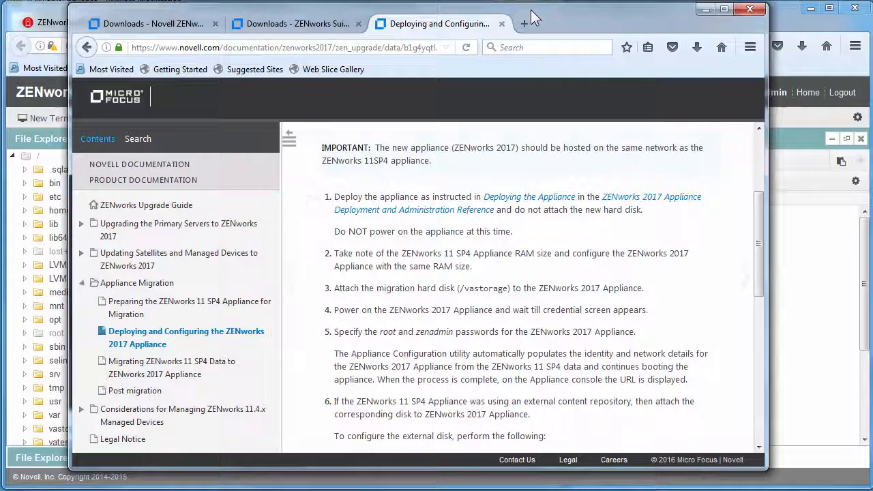
drag(531, 10, 543, 66)
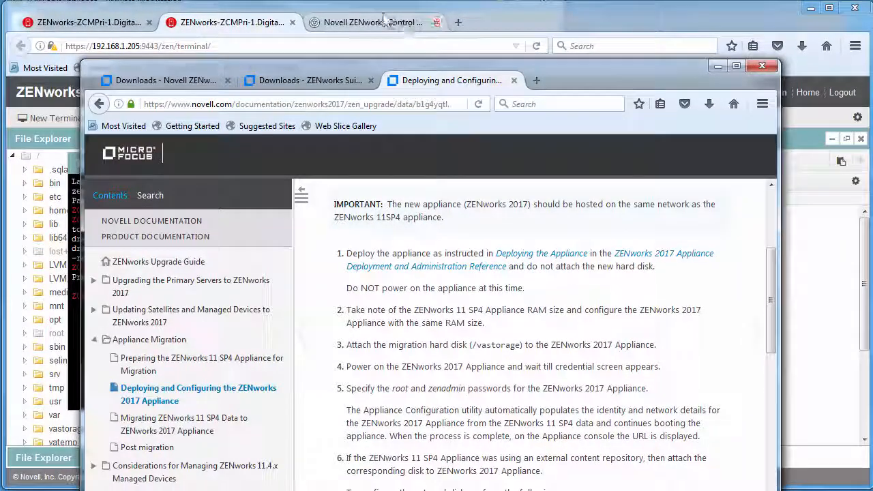
click(358, 1)
- Review the new ZENworks 17.0.0 VM summary, then open the old ZENworksAppliance VM's settings
click(179, 48)
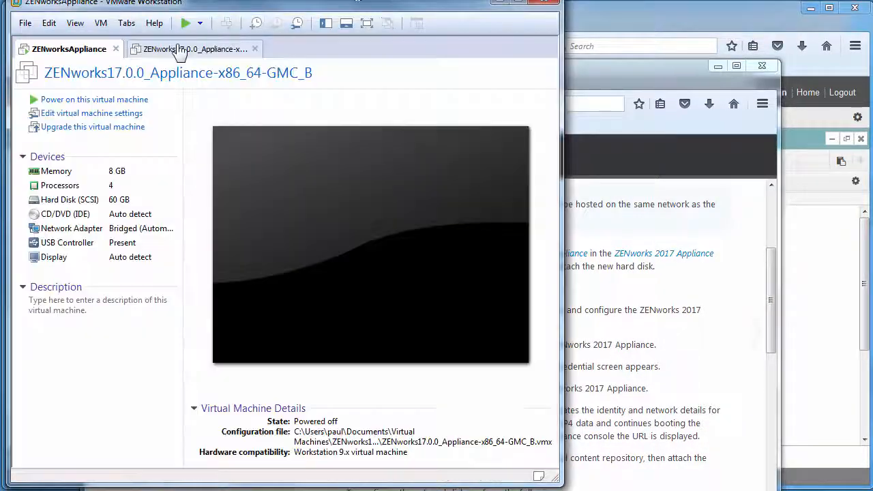
click(632, 140)
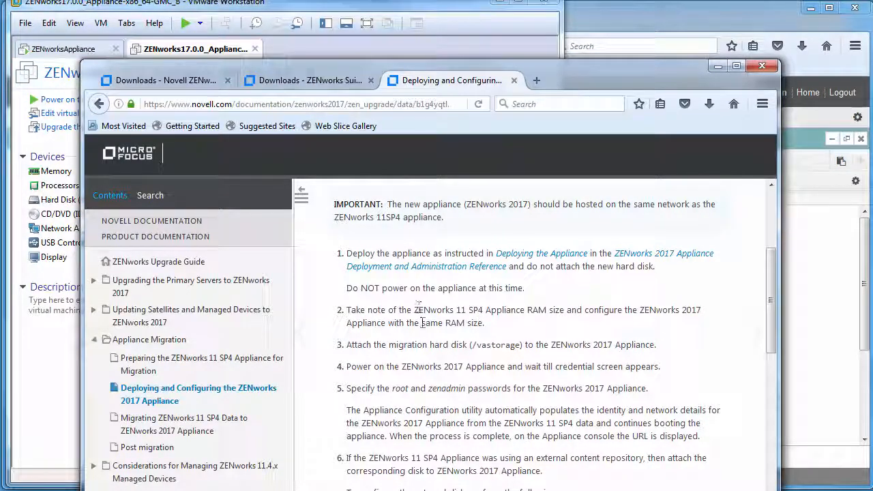
click(58, 371)
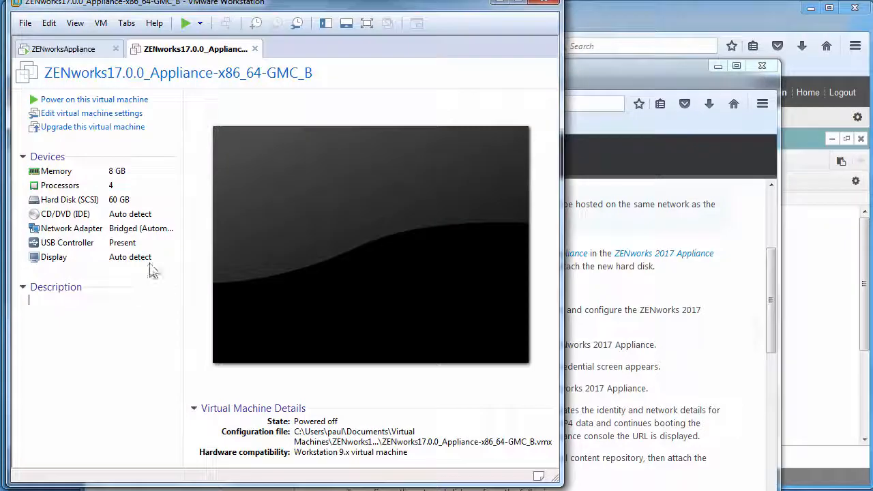
click(75, 52)
right_click(77, 54)
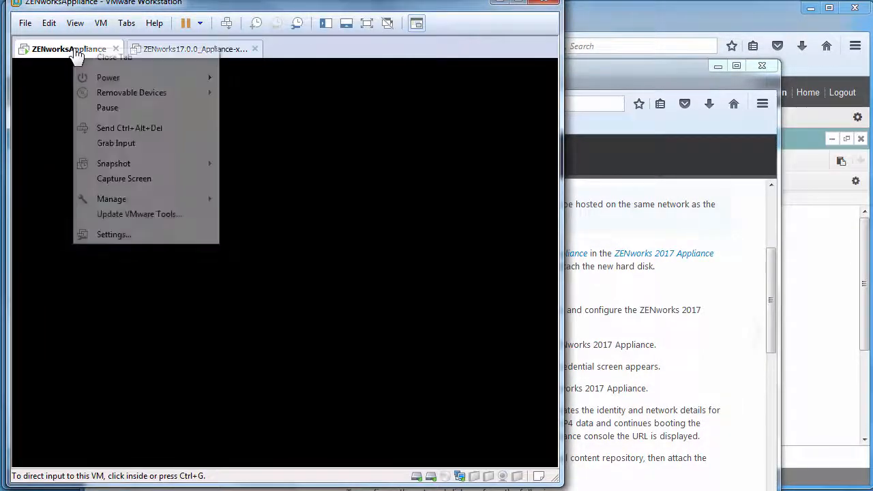
click(115, 235)
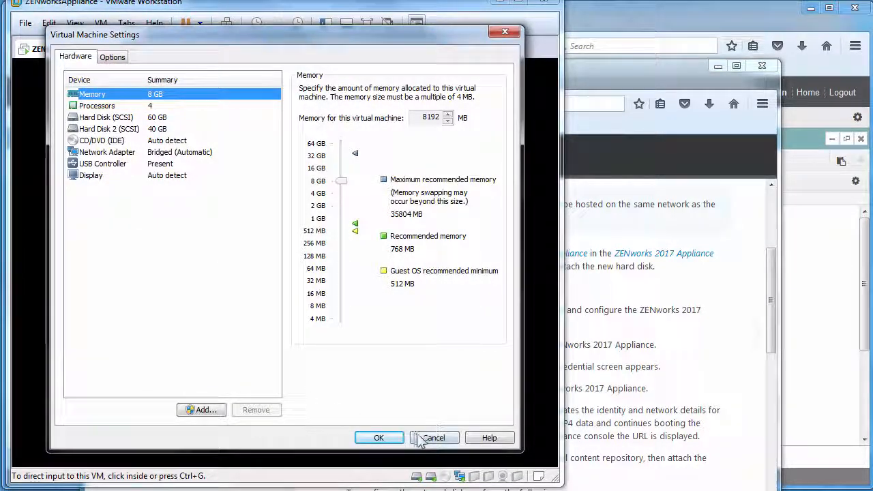
- Inspect the 60 GB disk, 40 GB VAStorage.vmdk Hard Disk 2 and working directory, then cancel
click(109, 120)
click(109, 129)
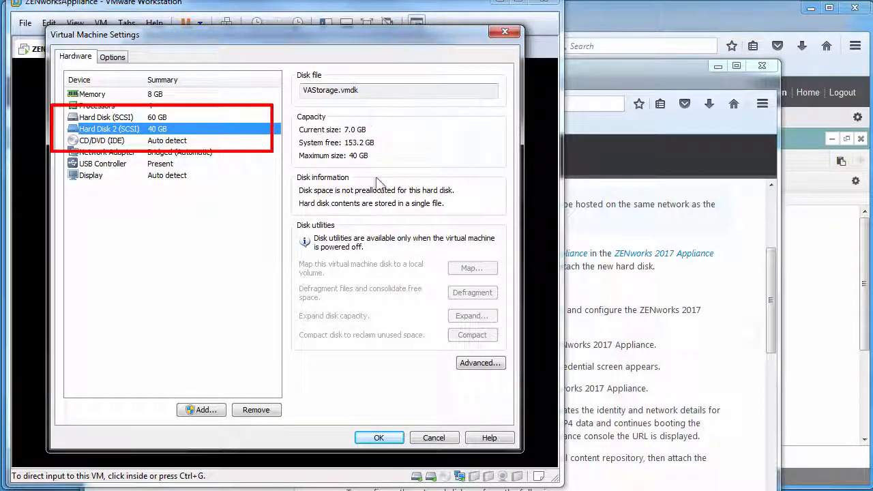
click(112, 58)
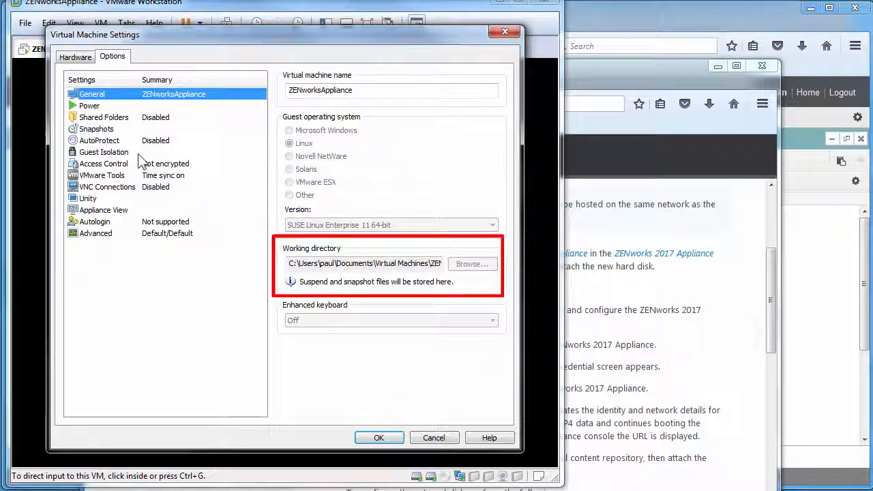
drag(290, 262, 474, 250)
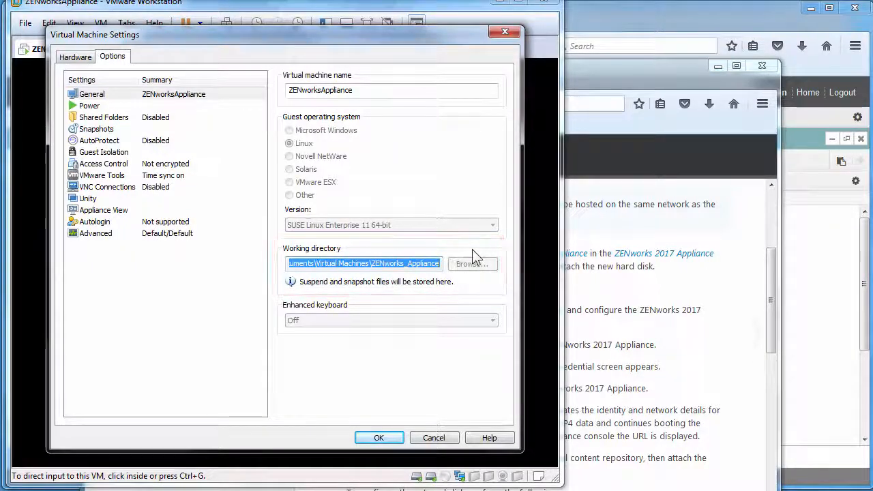
click(76, 58)
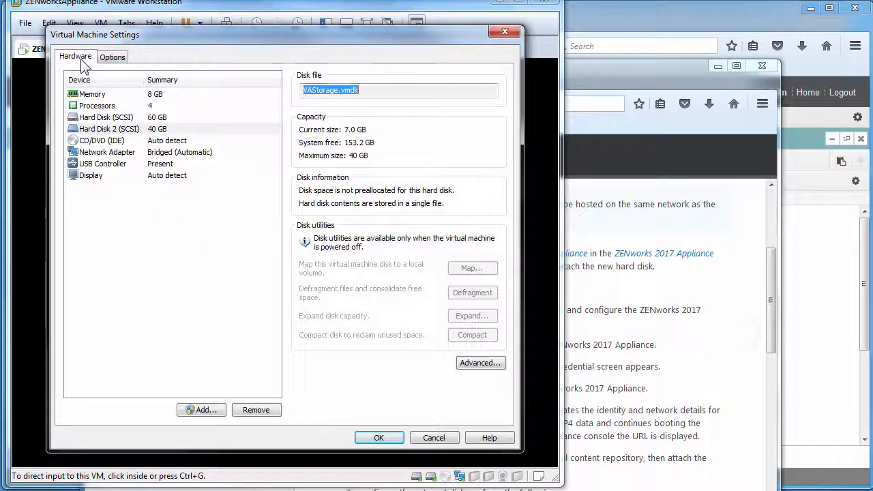
click(434, 438)
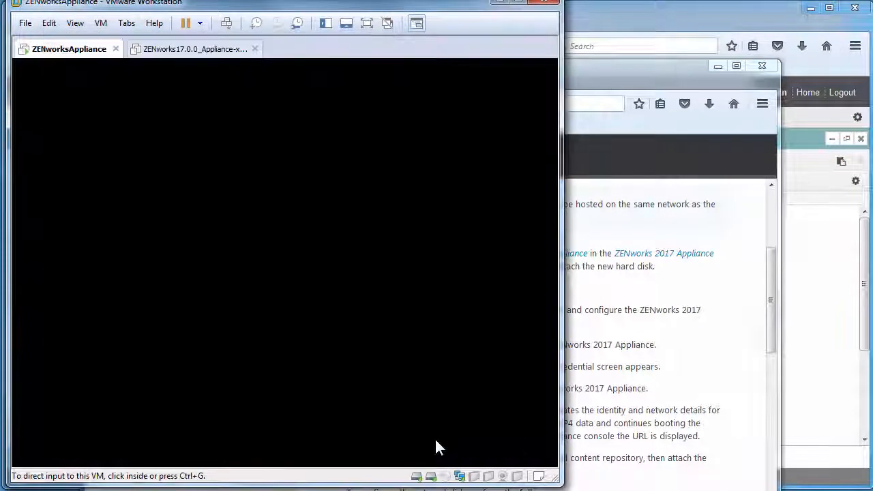
click(193, 54)
click(701, 350)
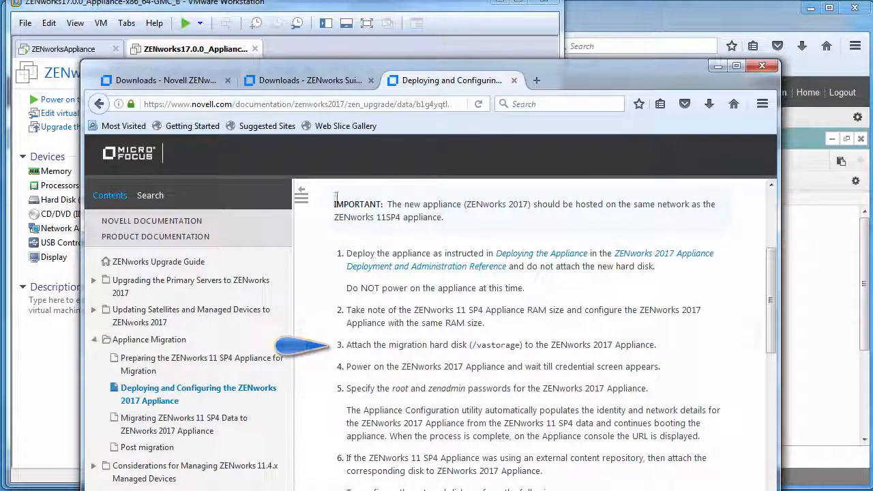
- Bring Workstation forward, view then dismiss the ZENworks 17.0.0 VM menu, and return to ZENworksAppliance
click(43, 415)
right_click(174, 51)
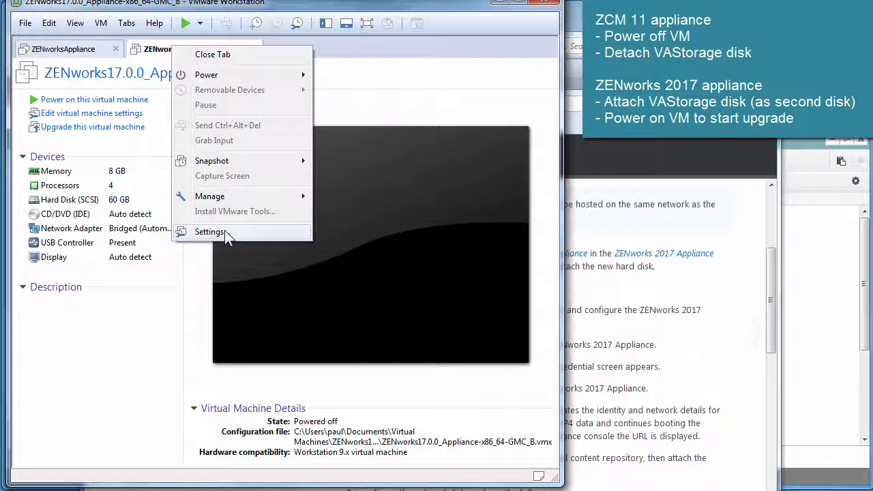
click(209, 232)
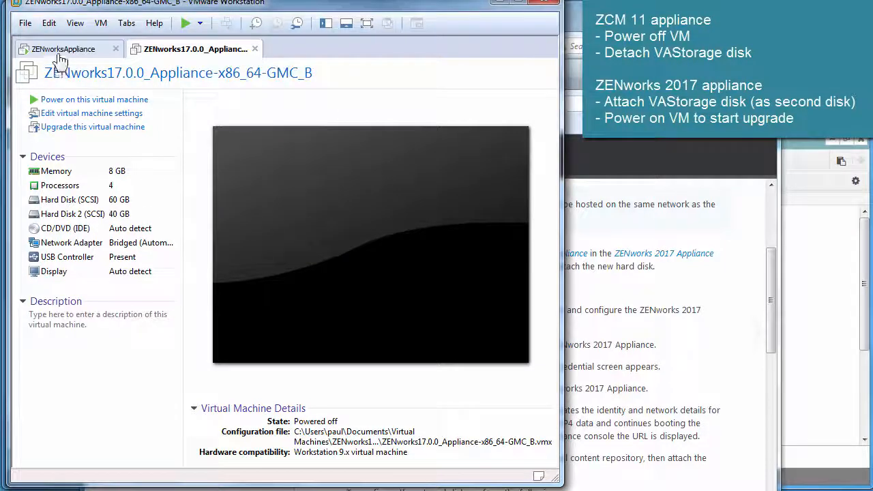
click(59, 53)
- Halt the old ZENworksAppliance from its console with shutdown -h now
click(174, 290)
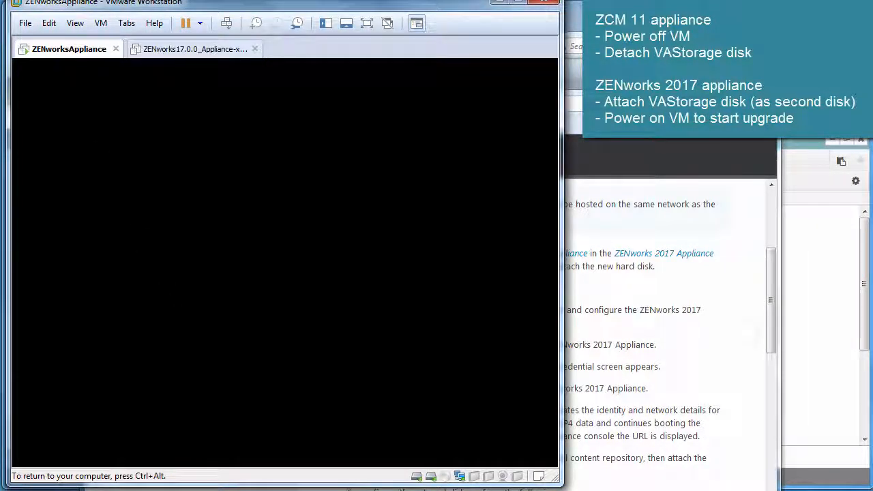
key(Return)
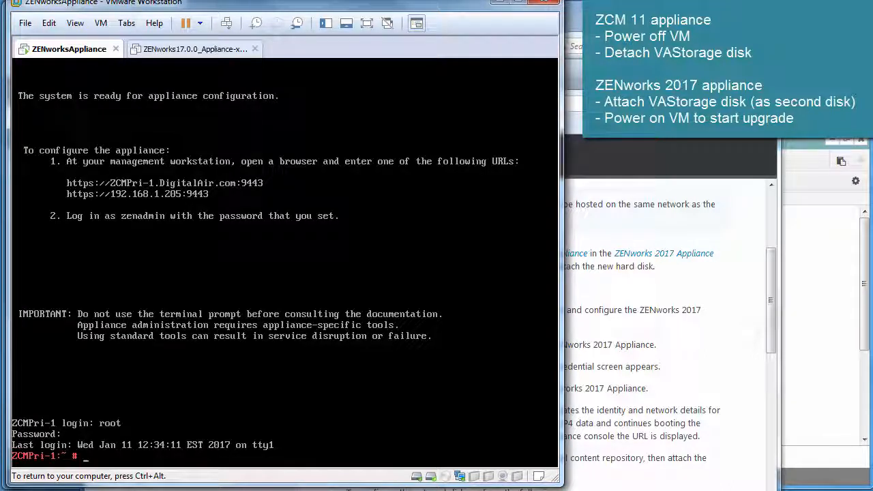
text(shutdown -h now)
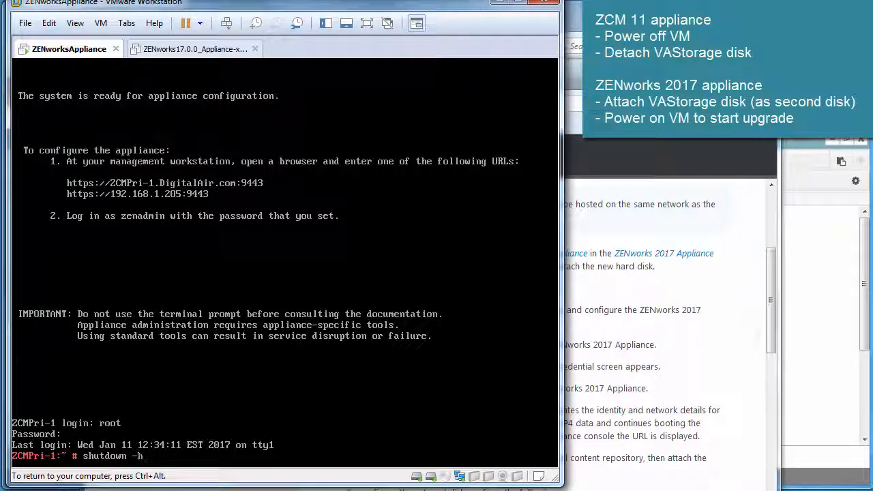
key(Return)
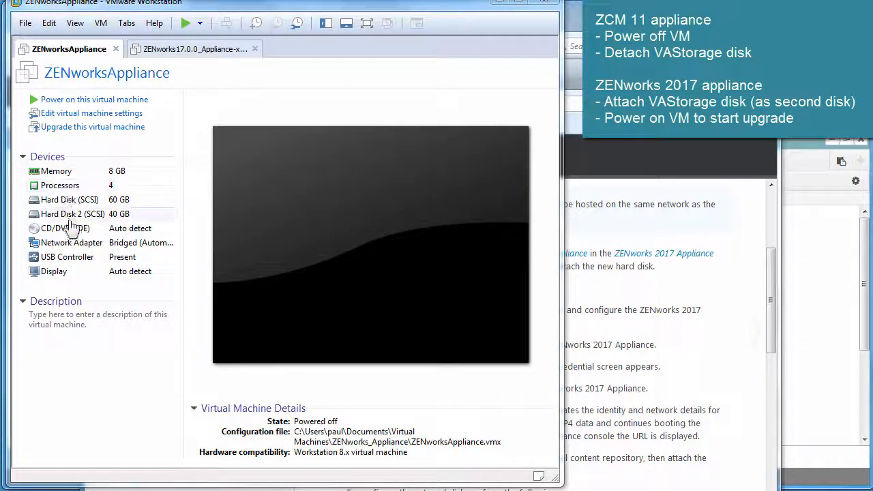
- Remove the 40 GB Hard Disk 2 (VAStorage.vmdk) from the old appliance's settings and save
click(85, 117)
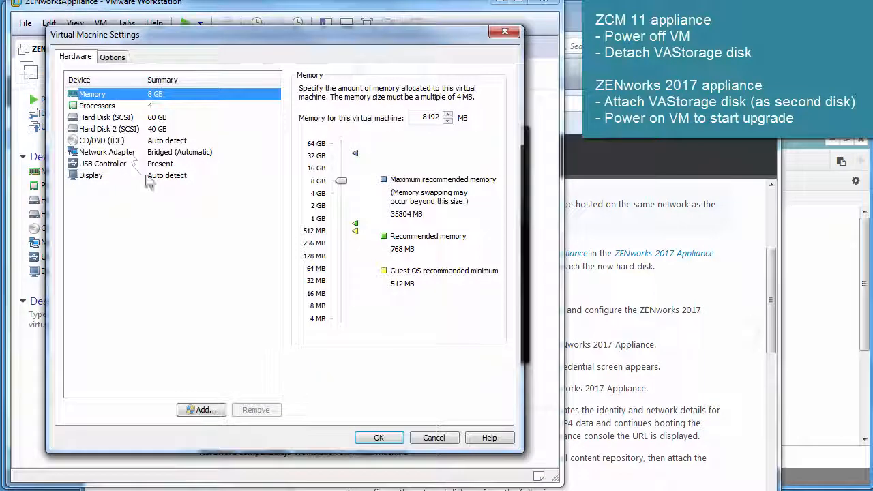
click(109, 129)
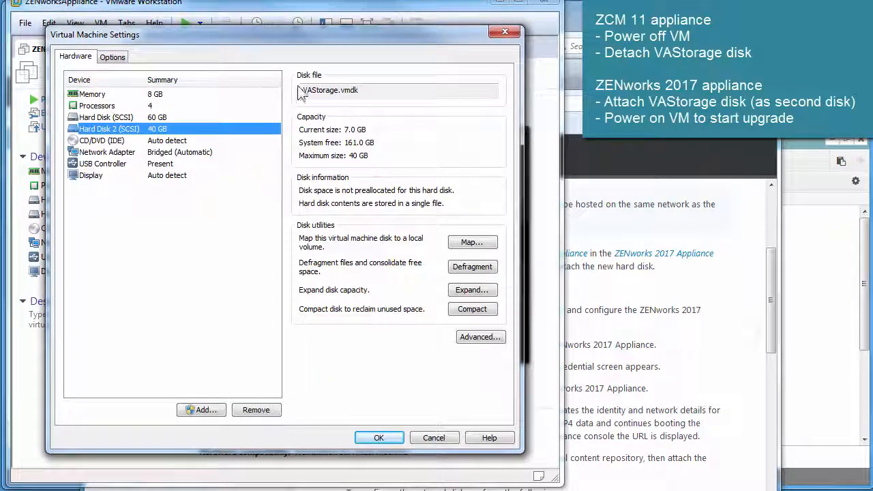
click(112, 58)
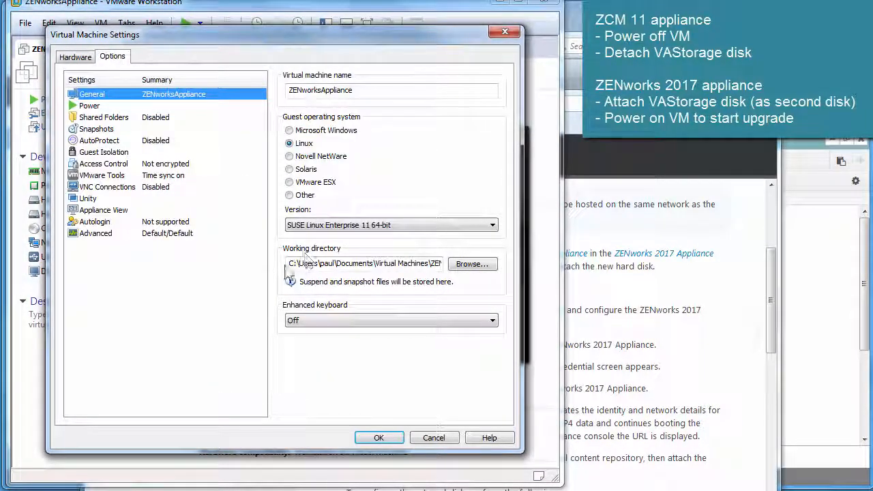
drag(289, 264, 497, 267)
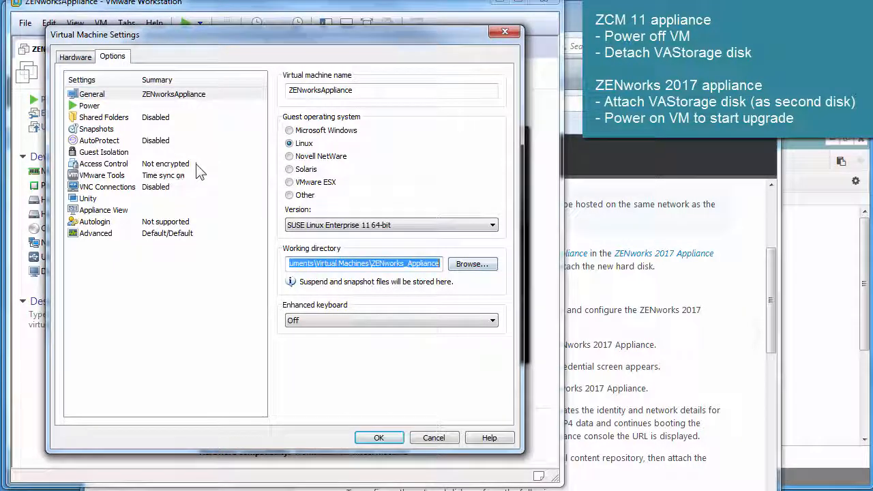
click(80, 57)
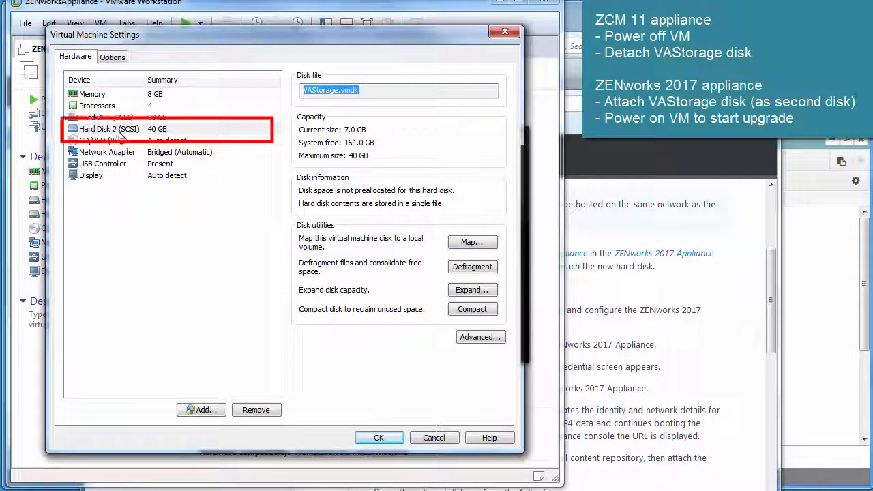
click(261, 409)
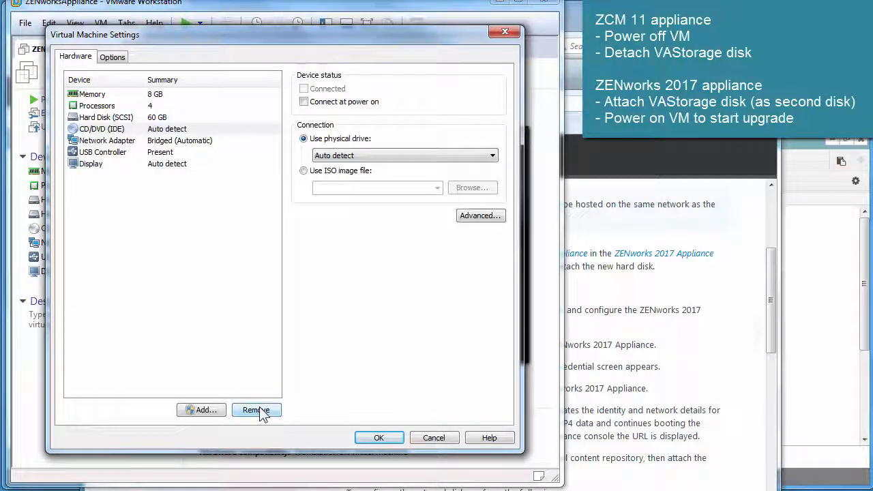
click(377, 437)
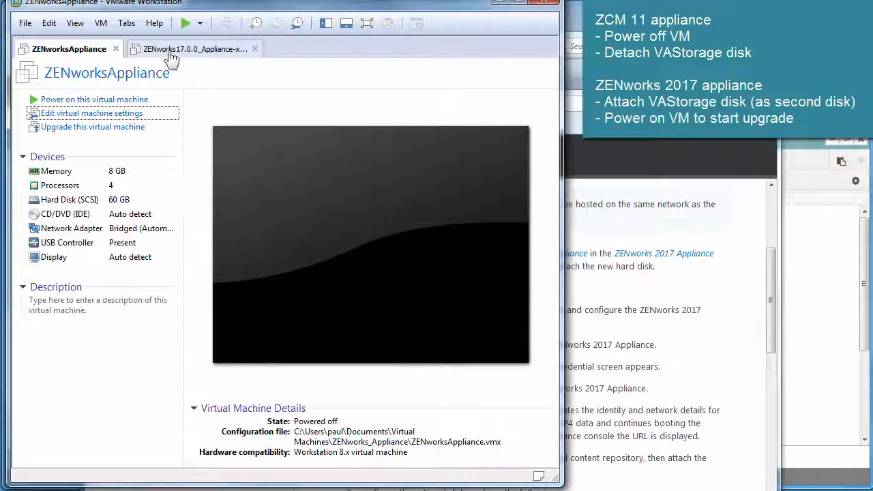
- In the ZENworks 2017 VM settings, start adding a hard disk using an existing virtual disk
click(170, 55)
right_click(171, 54)
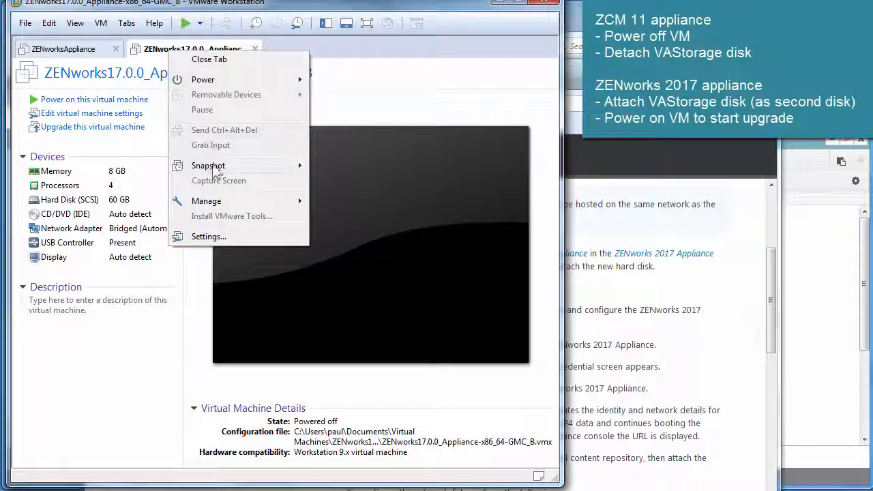
click(205, 236)
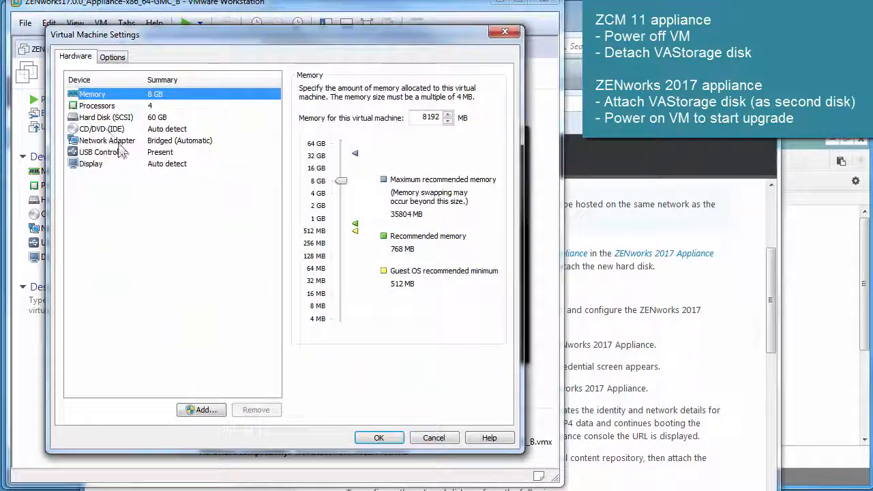
click(205, 409)
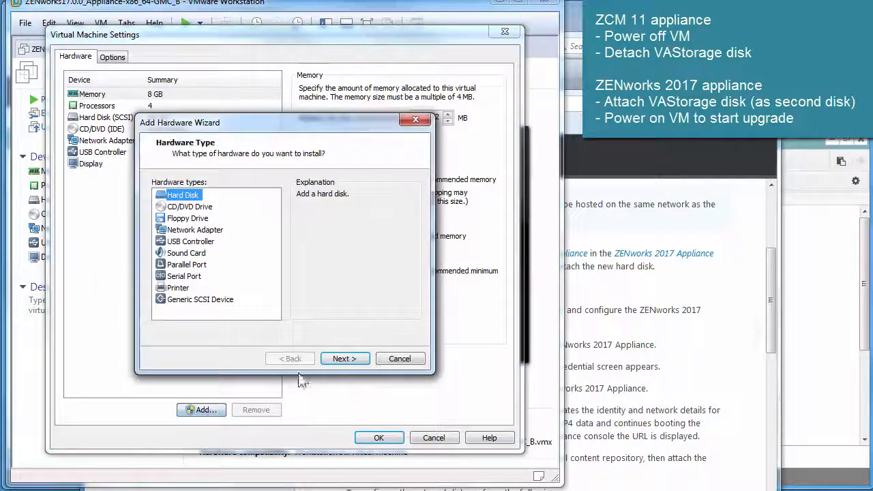
click(343, 359)
click(342, 359)
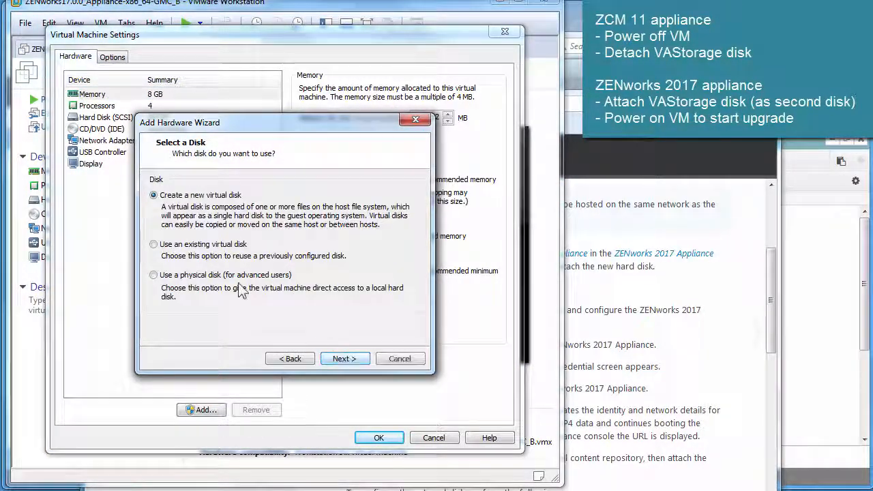
click(204, 246)
click(342, 358)
- Select VAStorage.vmdk from the ZENworks_Appliance folder, finish the wizard, and save the settings
key(ctrl+v)
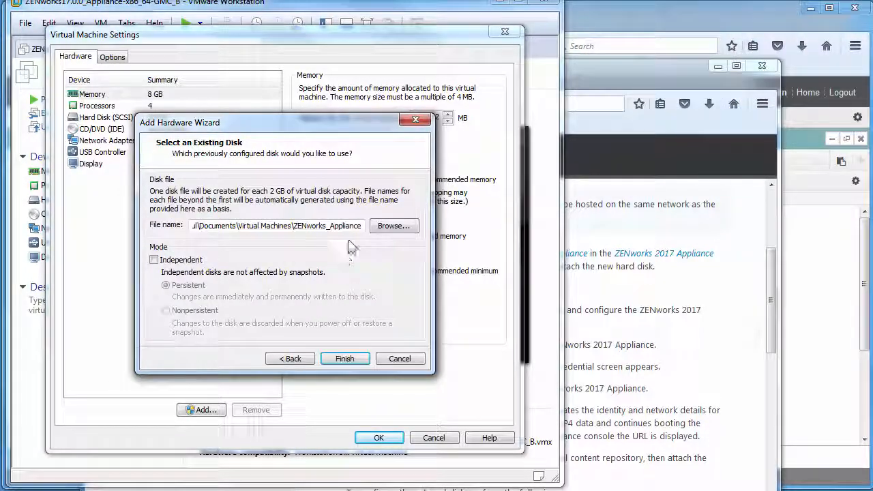
click(394, 225)
double_click(321, 374)
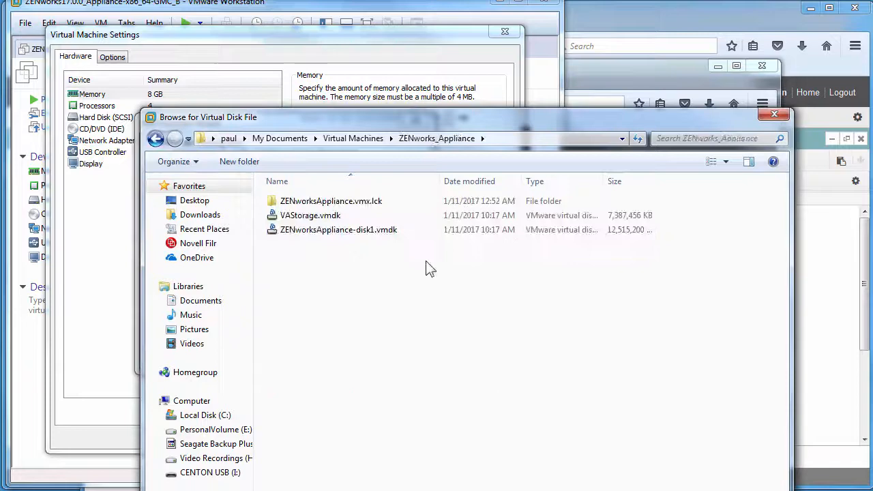
click(300, 215)
double_click(300, 215)
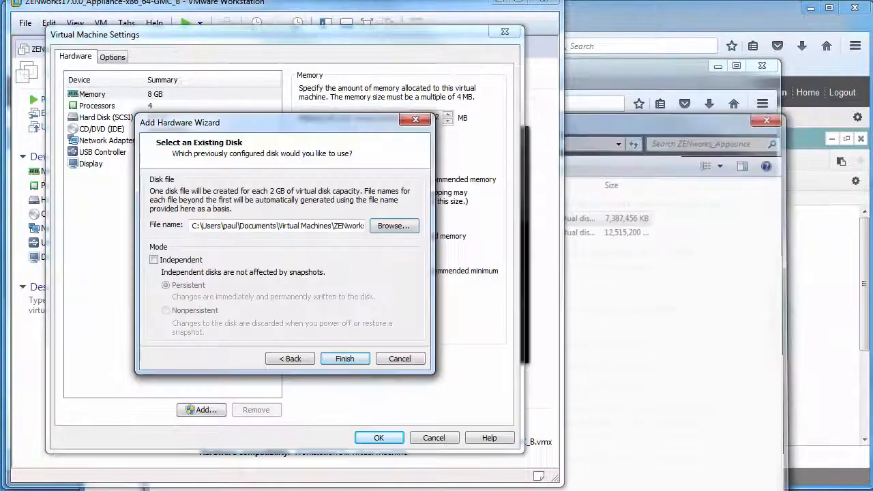
click(343, 359)
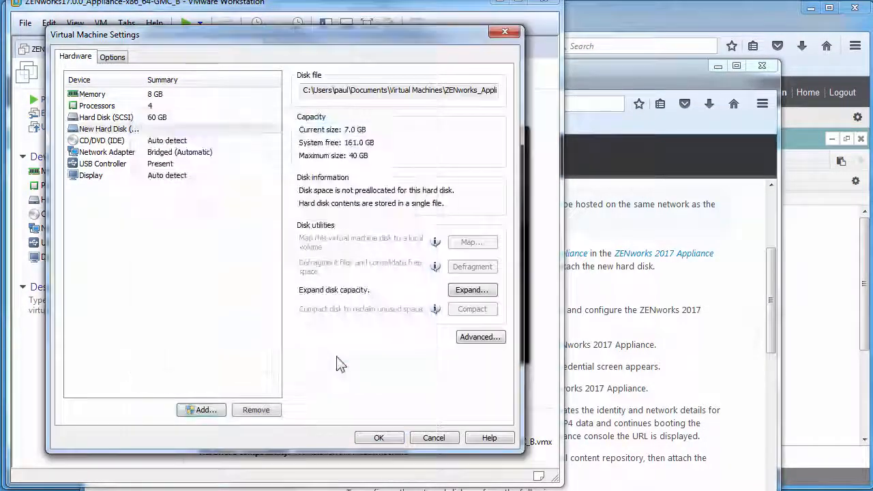
click(378, 438)
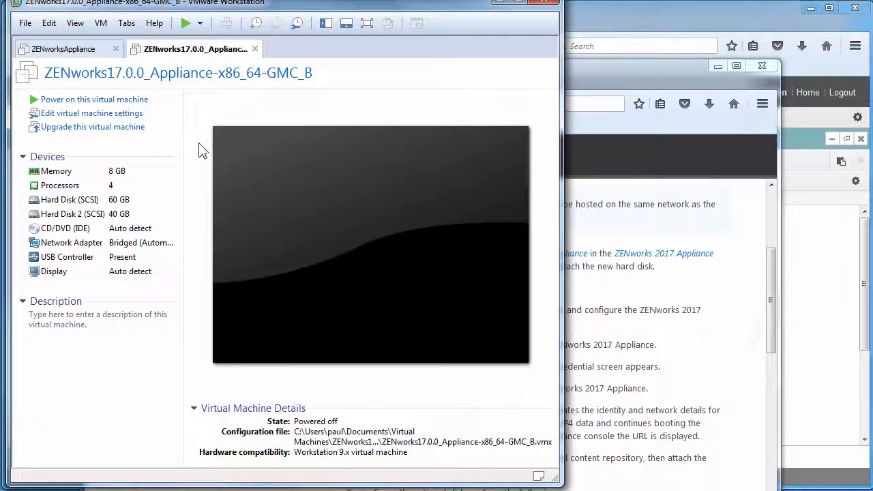
- Start up the ZENworks 17.0.0 VM and boot the ZENworks_2017 entry at the boot menu
right_click(181, 56)
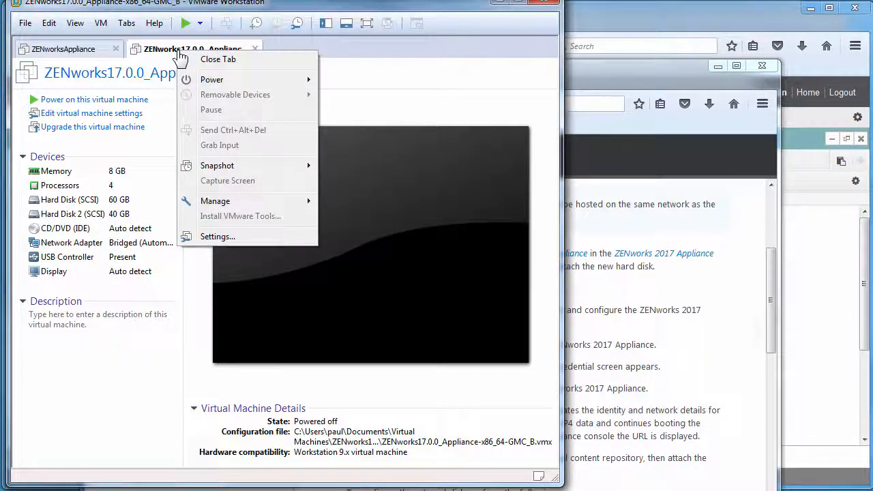
mouse_move(231, 79)
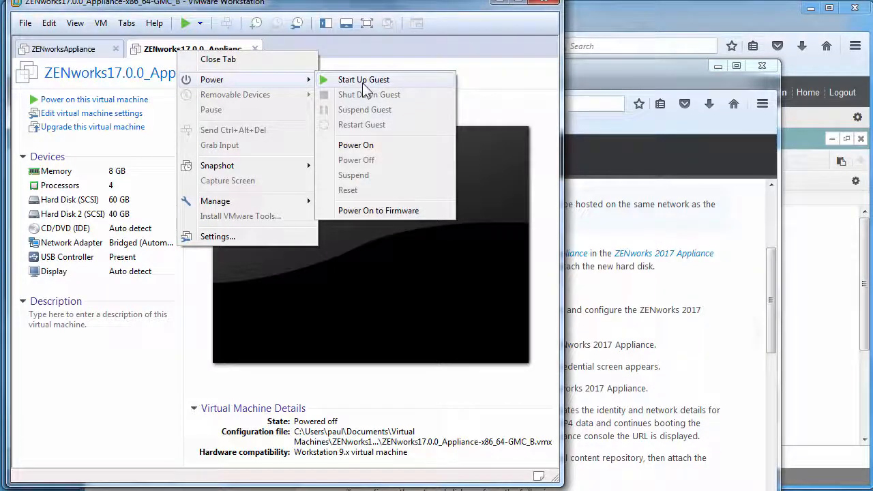
click(362, 80)
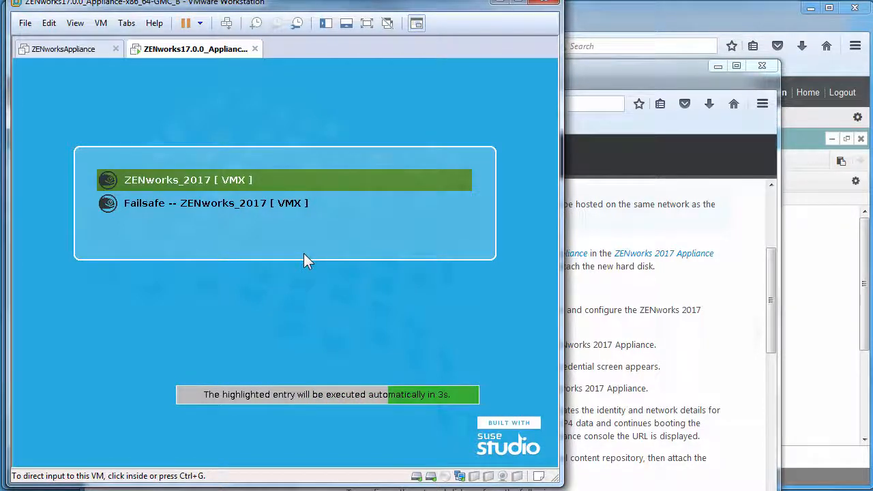
click(305, 257)
key(Return)
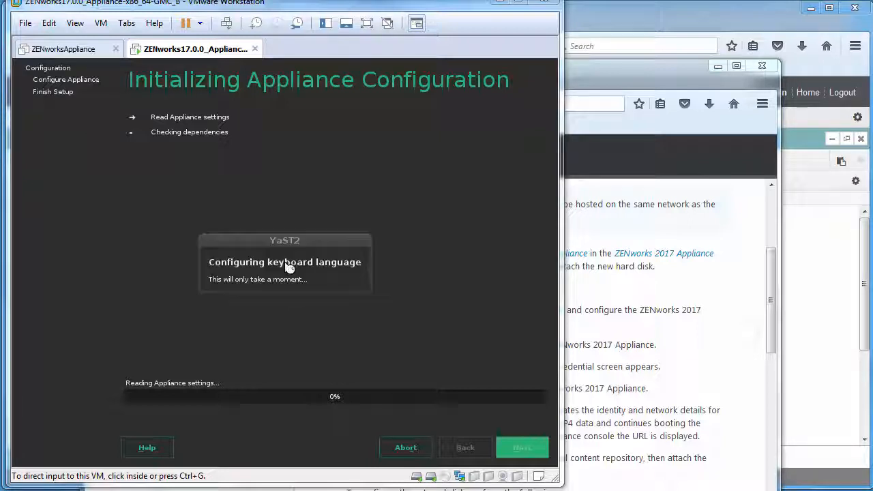
- Enter and confirm the root password, then enter and confirm the zenadmin password
text(******)
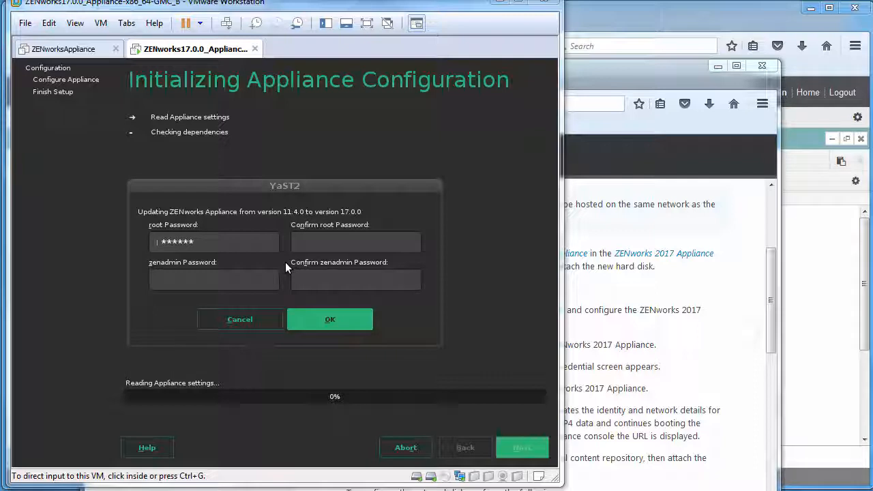
key(Tab)
text(******)
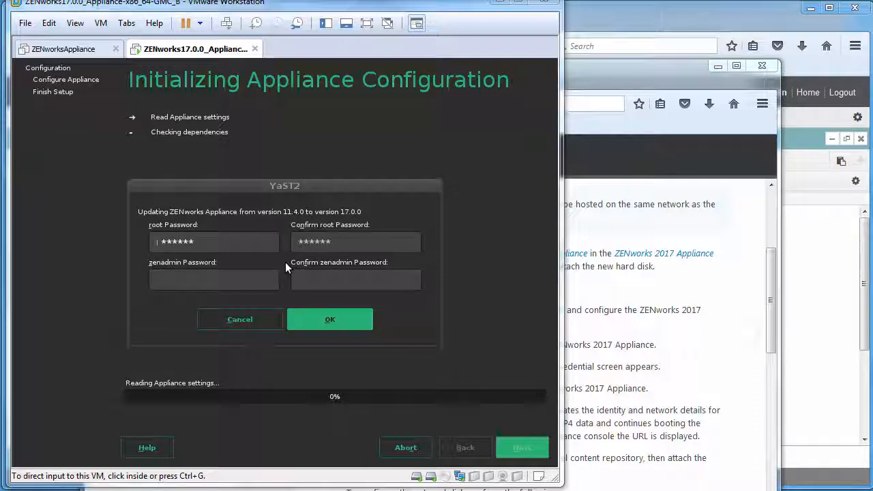
key(Tab)
text(******)
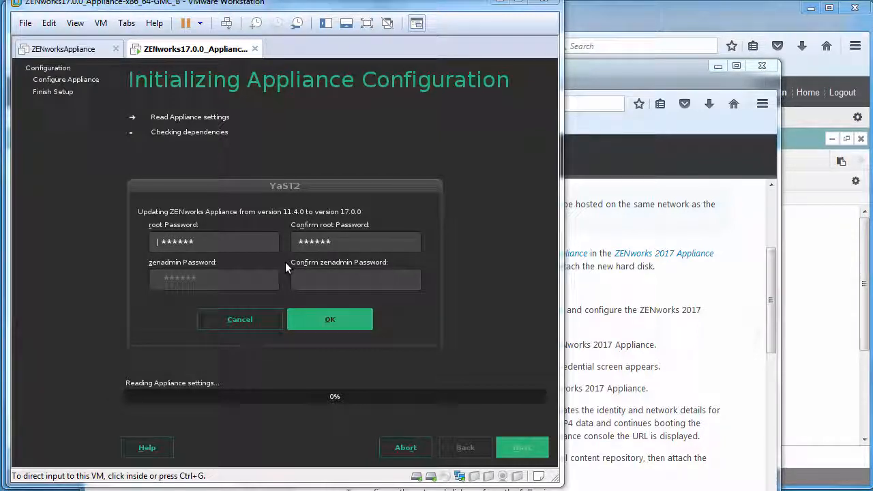
key(Tab)
text(******)
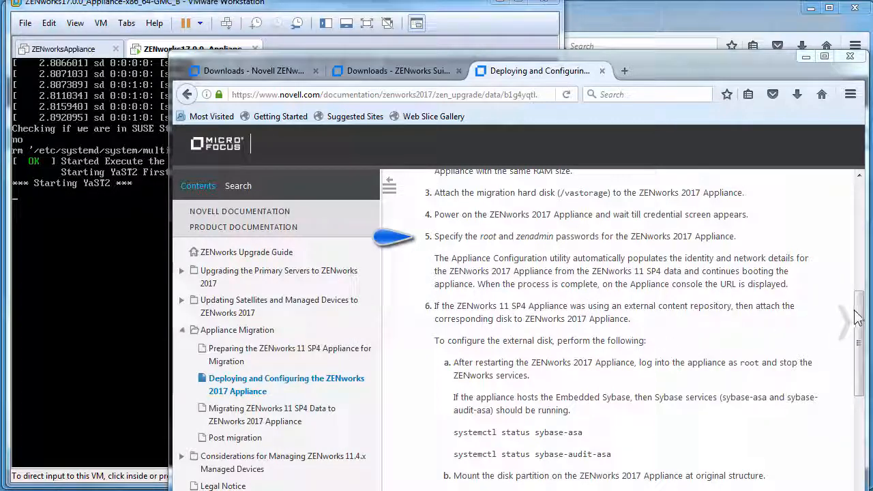
- Scroll the guide to the external content repository steps, then return to the VM console
drag(861, 321, 864, 386)
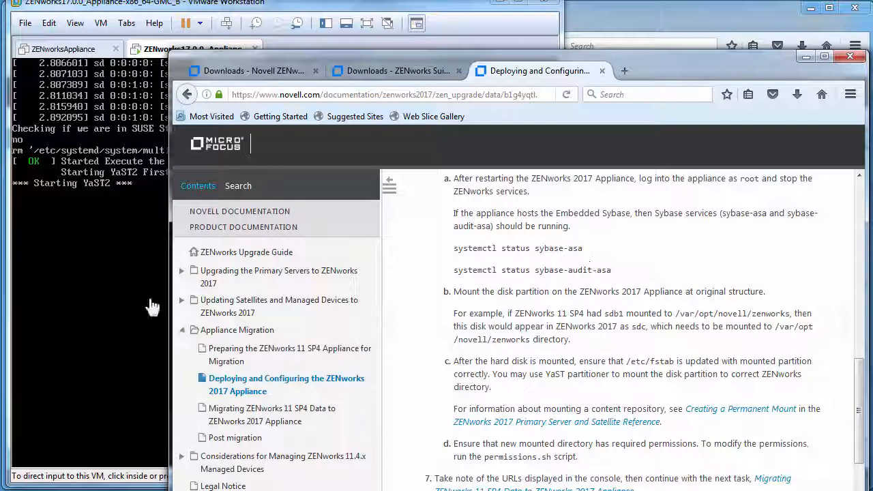
click(143, 306)
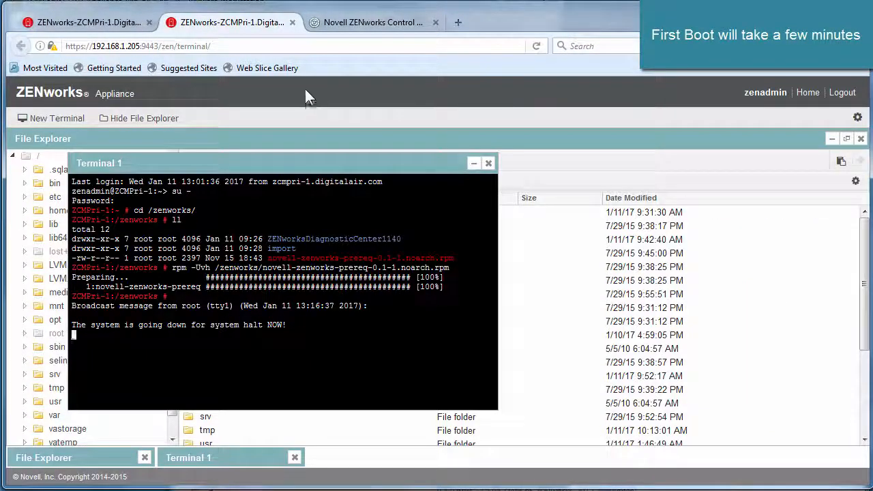
- Leave the terminal page, reload the 192.168.1.205:9443 console and permanently trust its certificate
click(292, 22)
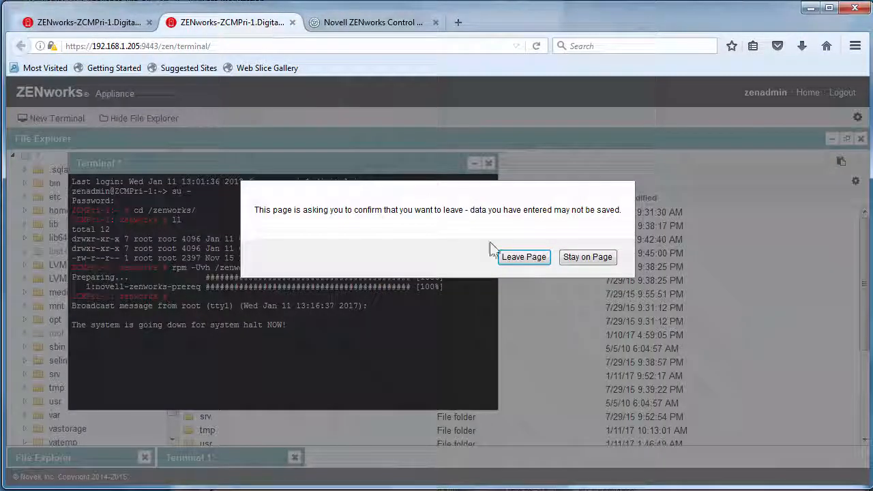
click(513, 257)
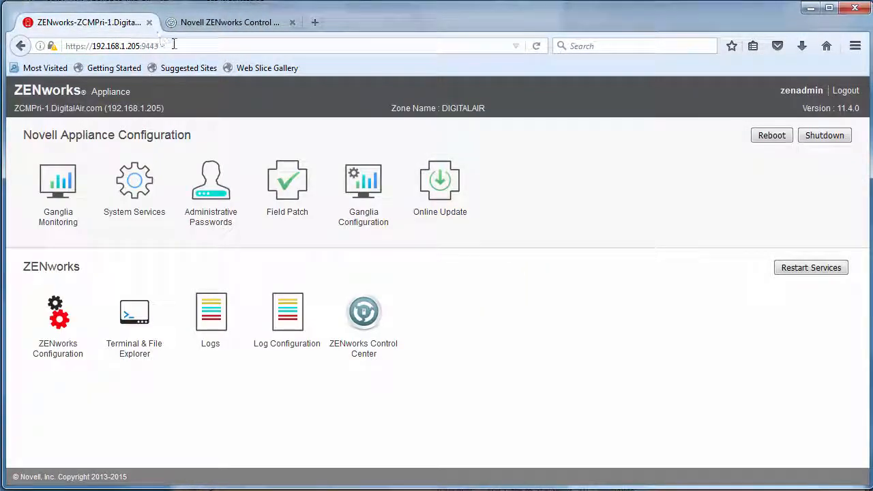
click(540, 49)
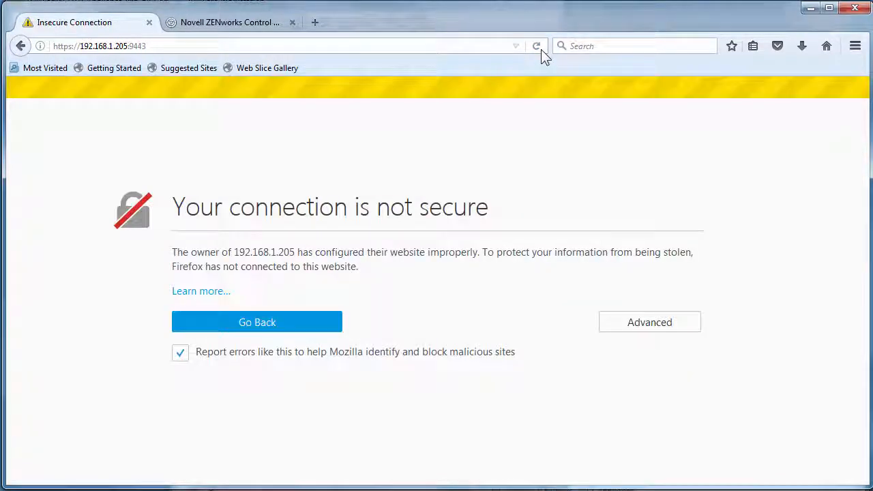
click(619, 324)
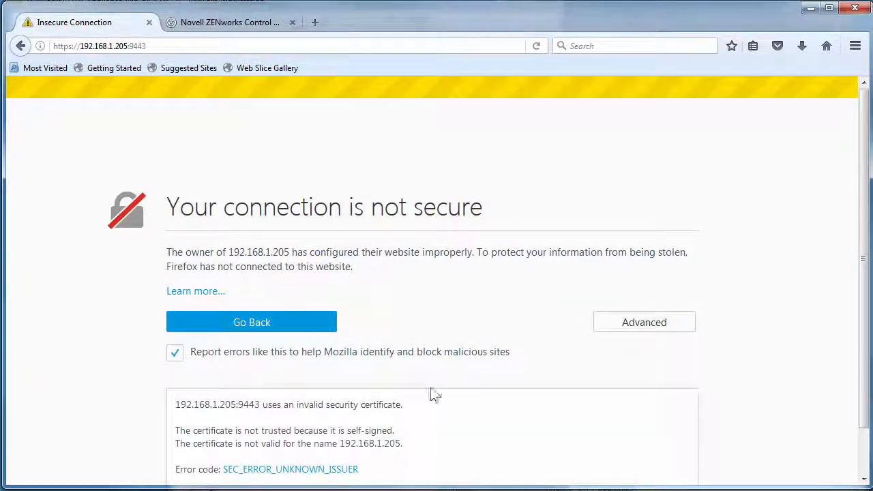
scroll(426, 413, down, 1)
click(232, 449)
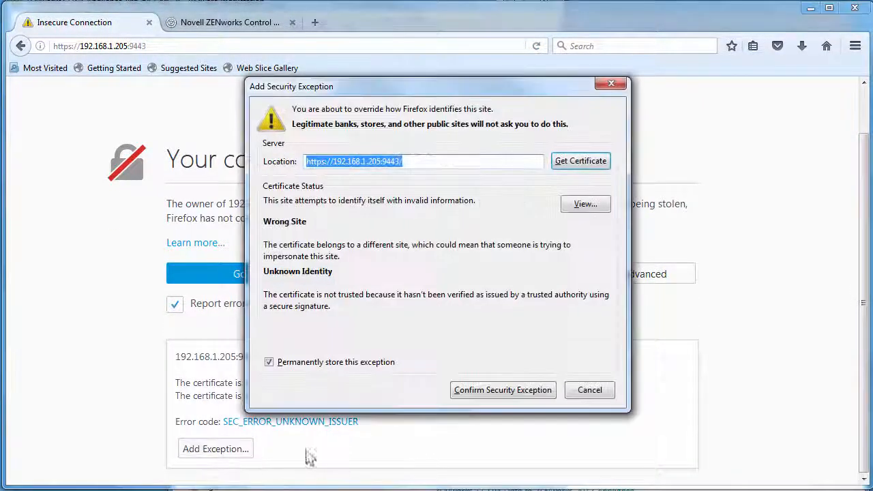
click(530, 391)
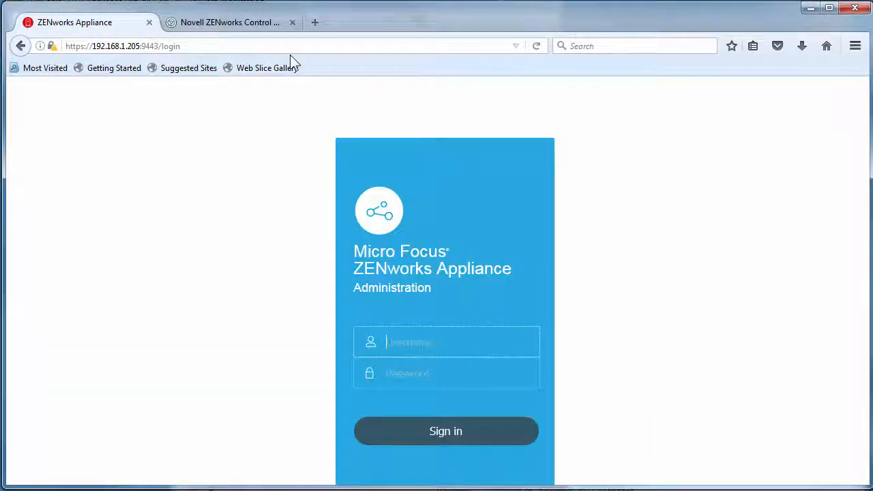
- Sign in to the appliance administration with the admin username and password
text(zenadmin)
key(Tab)
text(novell)
key(Return)
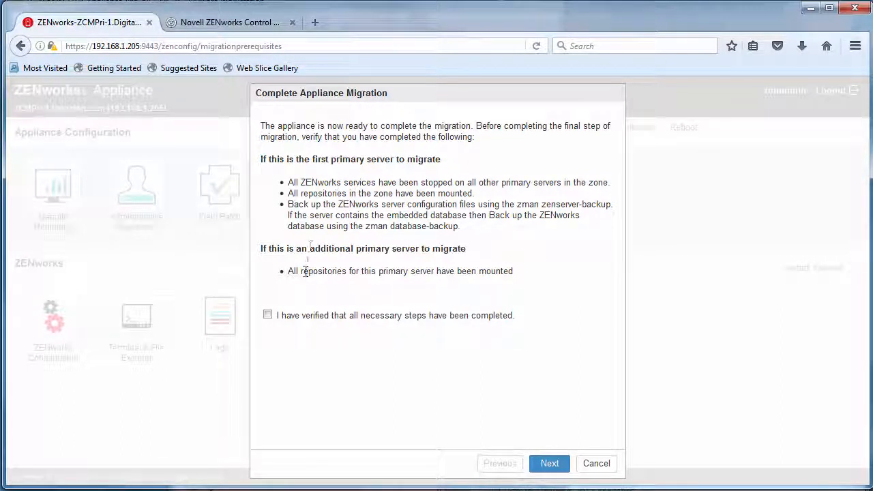
- Review the Complete Appliance Migration prerequisites checklist and continue past it
drag(327, 182, 472, 183)
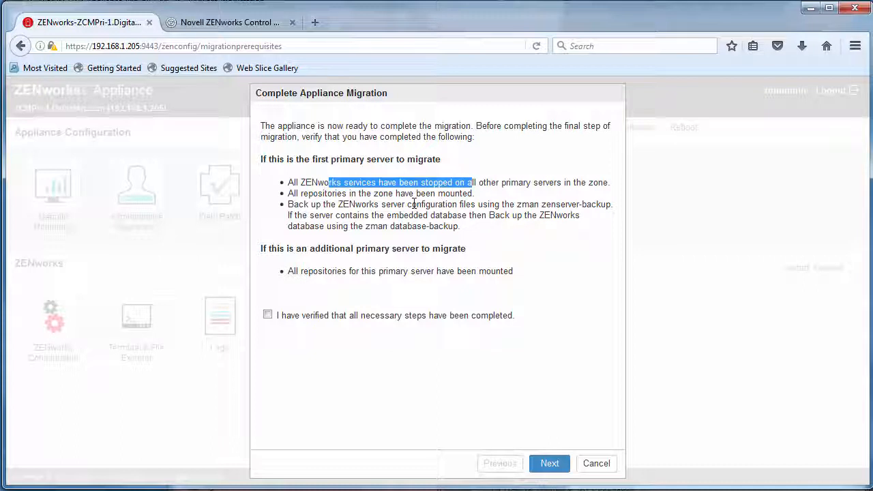
click(383, 215)
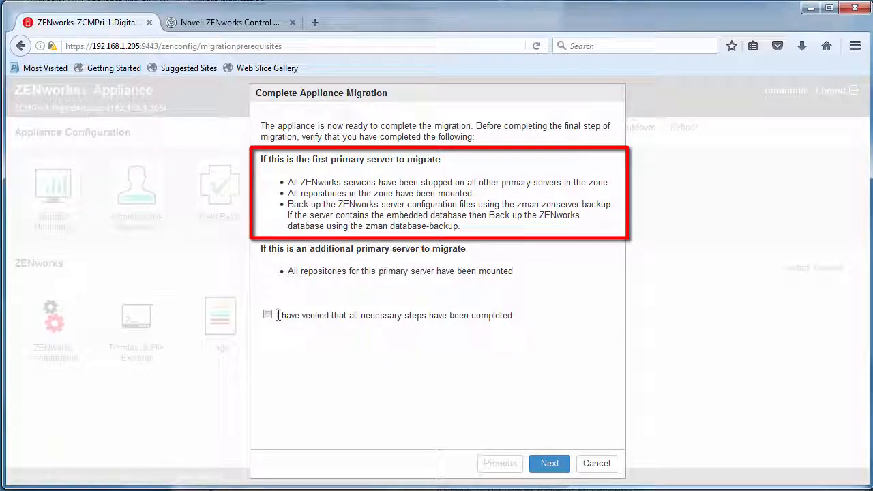
click(549, 464)
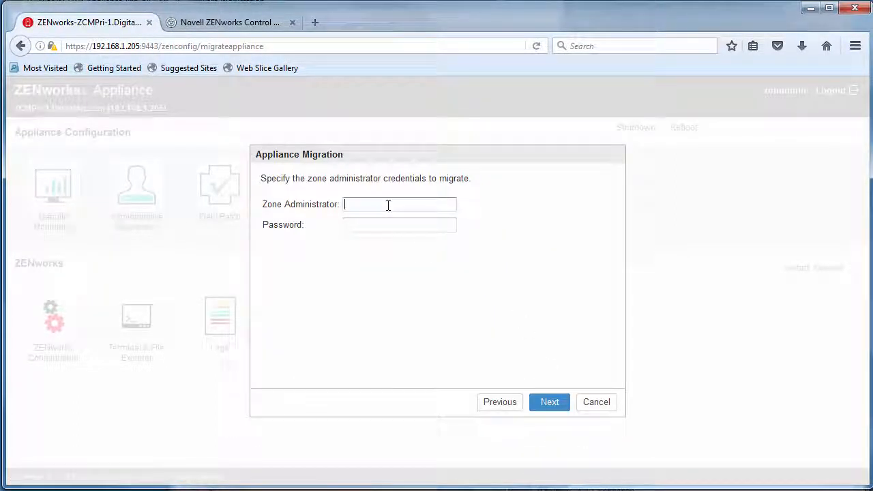
- Submit 'Administrator' as zone administrator and decline saving the login for now
click(387, 204)
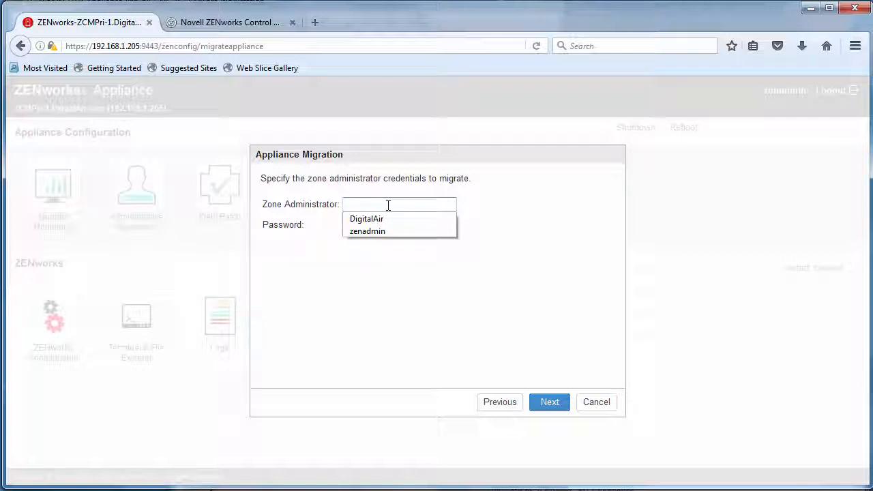
text(Administrator)
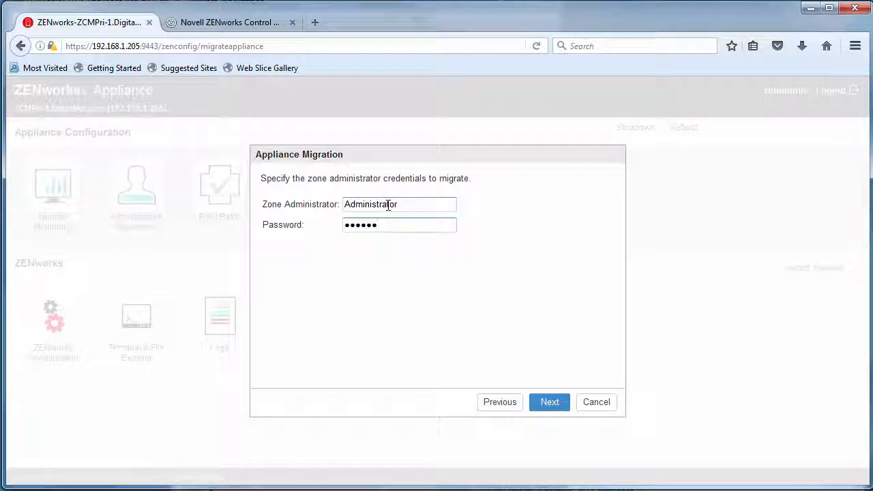
click(548, 404)
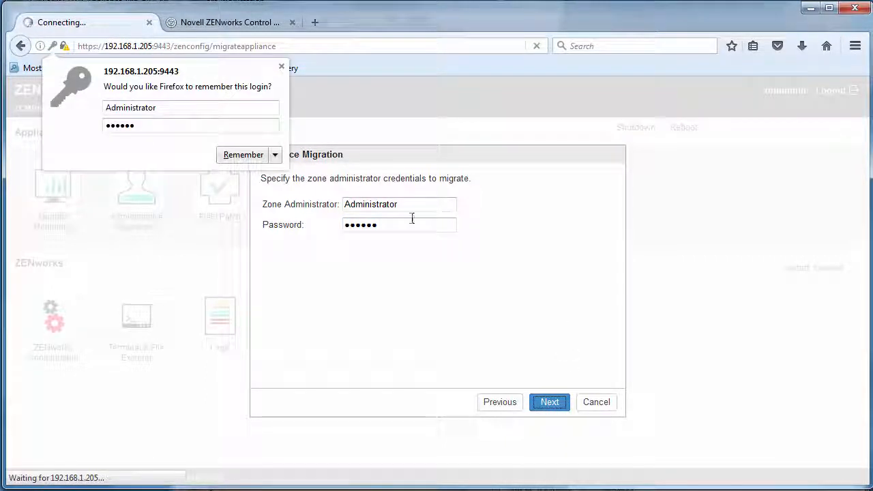
click(275, 157)
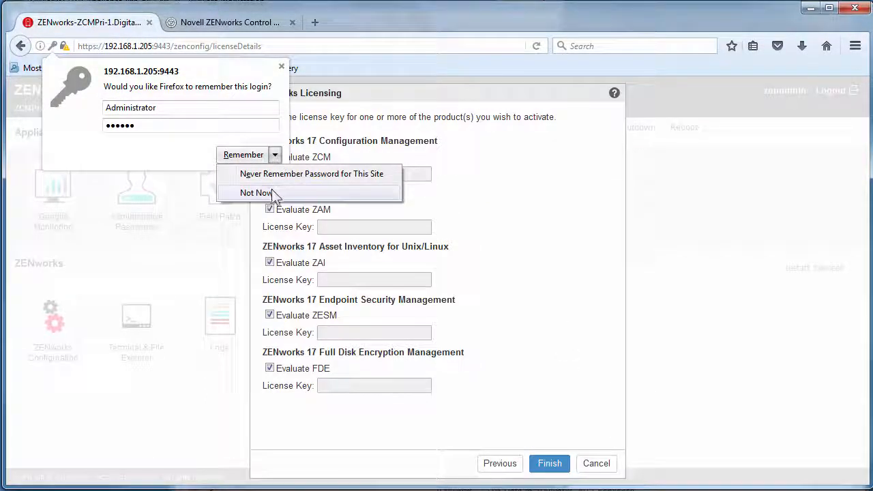
click(275, 193)
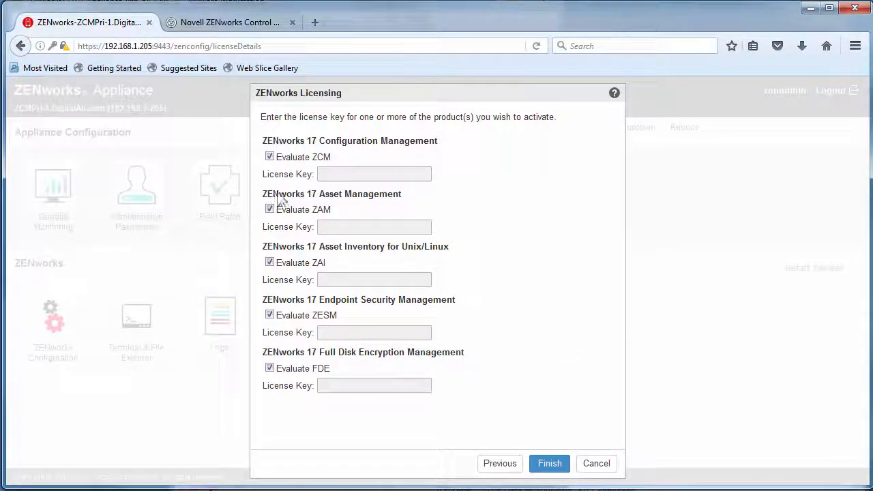
- Turn off evaluation for ZCM and ZAM and paste in their license keys
click(270, 157)
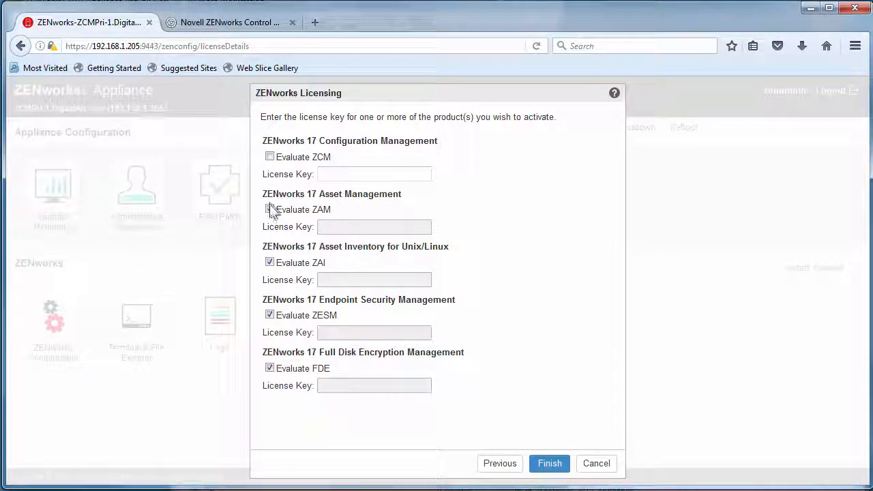
click(270, 209)
click(336, 172)
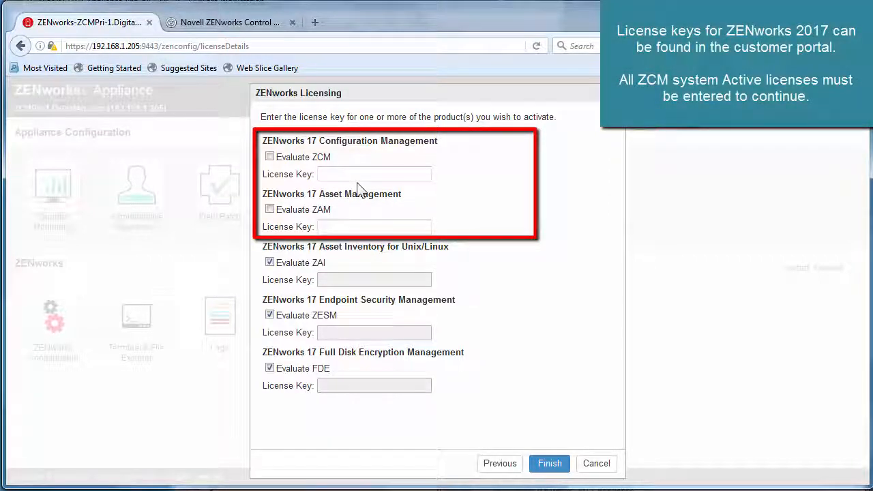
key(ctrl+v)
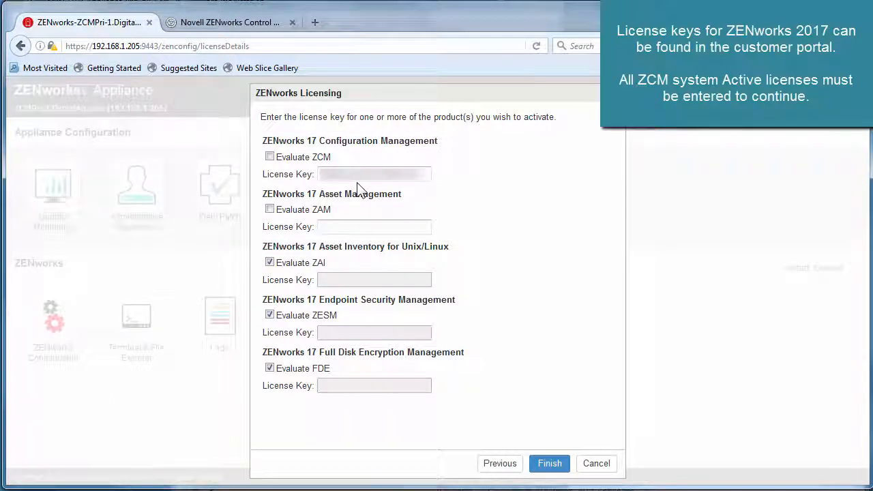
click(348, 225)
key(ctrl+v)
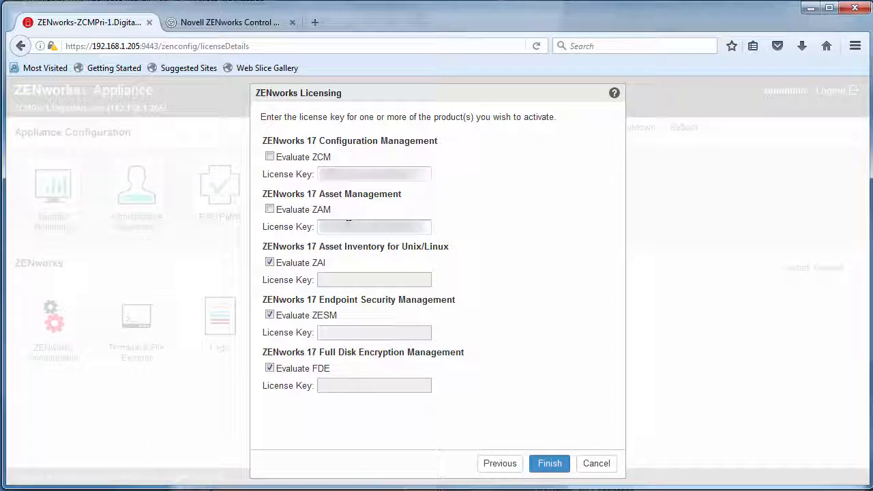
click(549, 464)
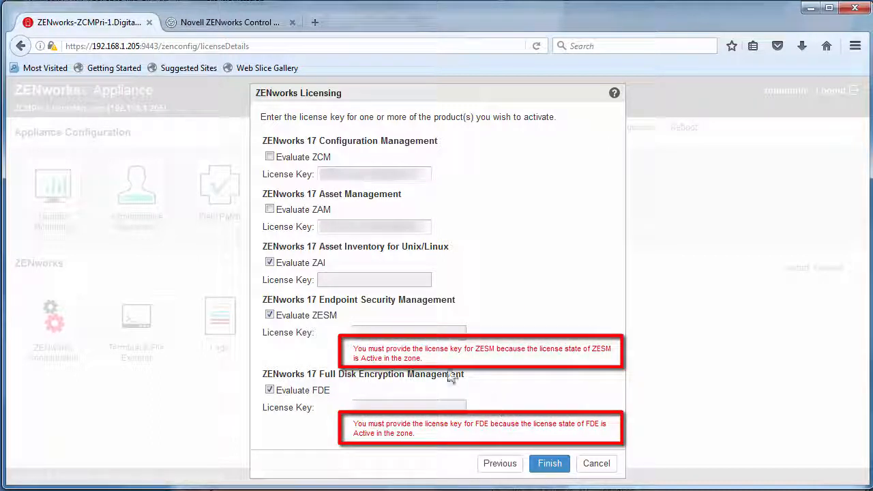
- Turn off evaluation for ZESM and FDE, enter their license key, and finish to start the upgrade
click(269, 315)
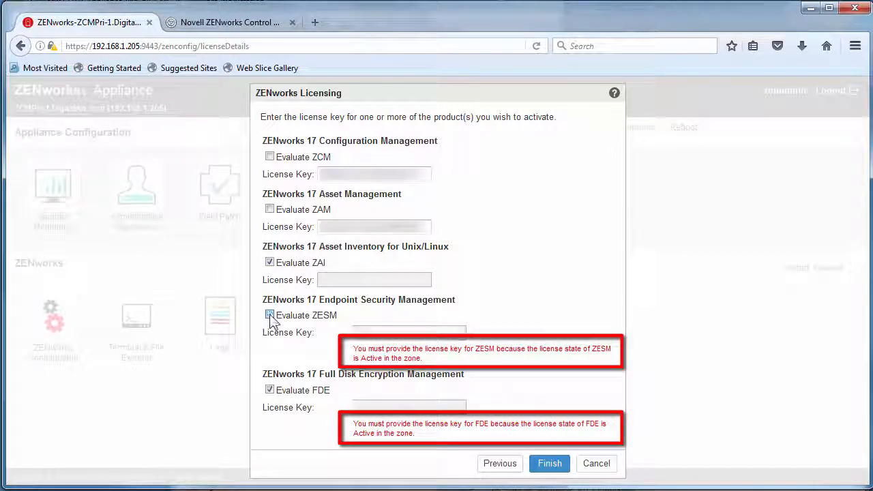
click(270, 390)
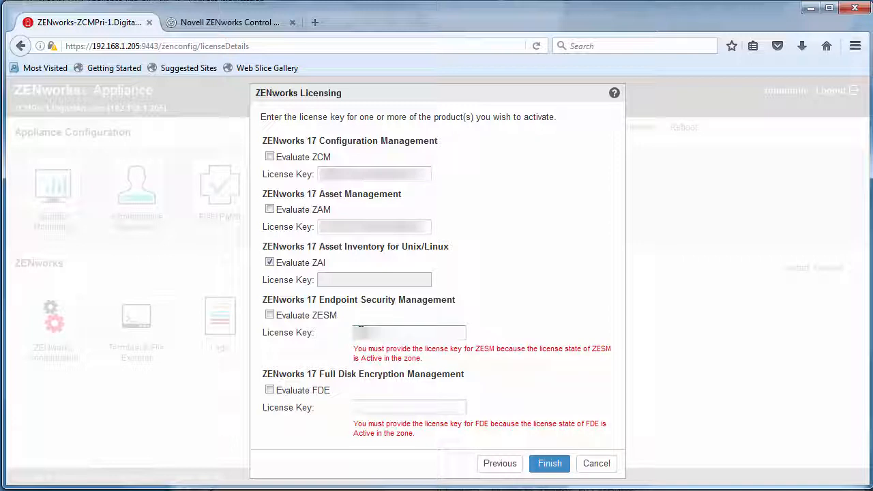
text(...)
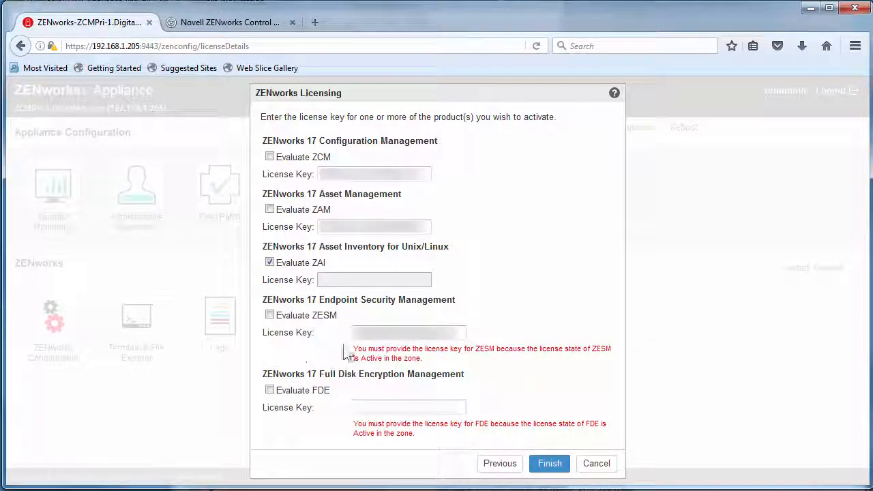
text(...)
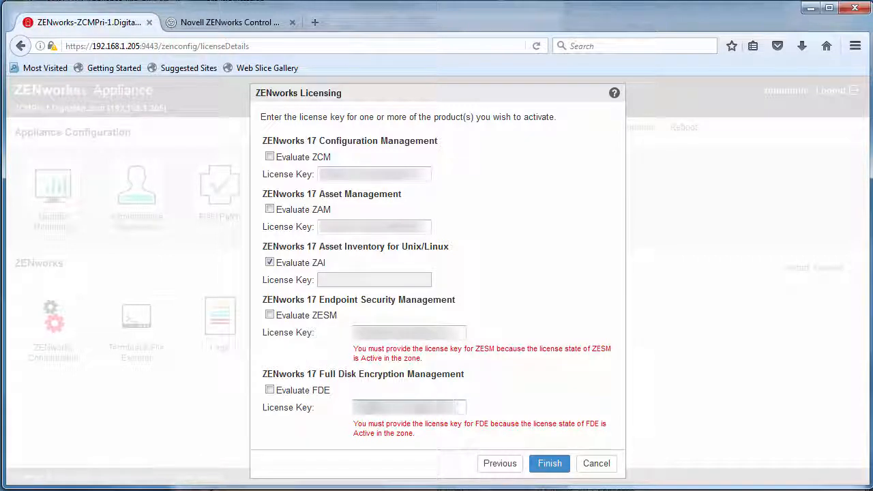
click(551, 467)
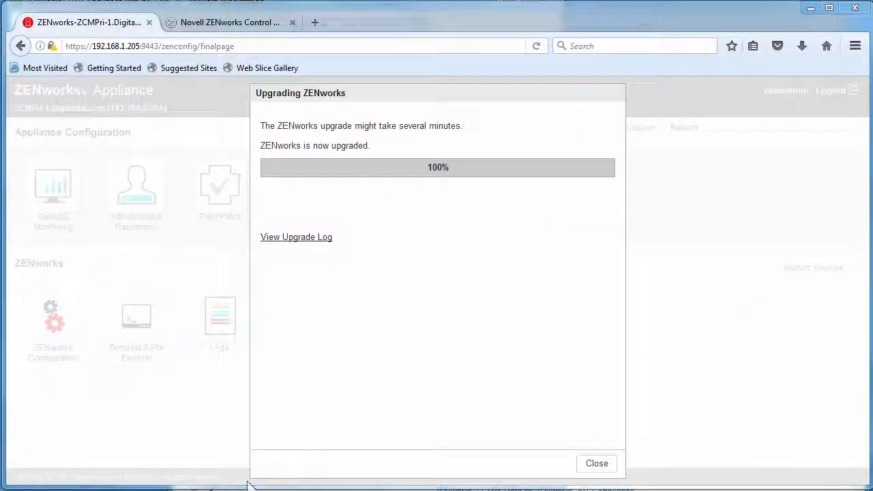
click(321, 238)
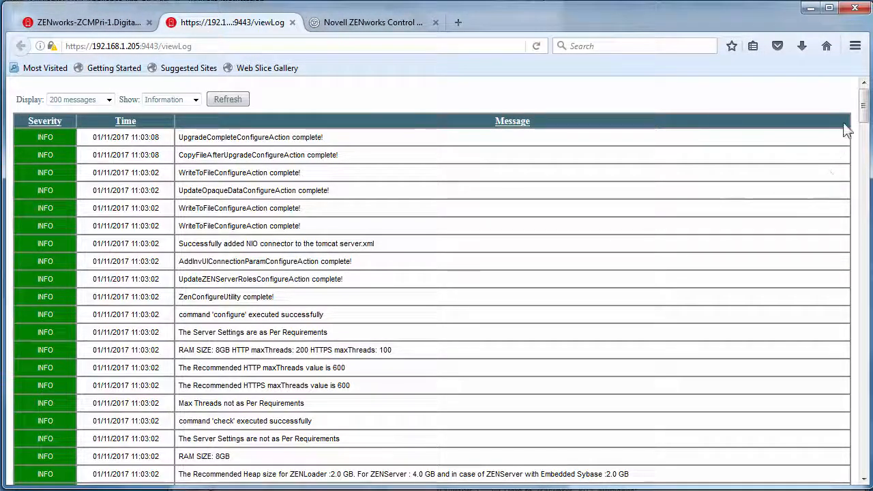
mouse_move(864, 110)
mouse_down()
mouse_move(865, 138)
mouse_move(863, 102)
mouse_up()
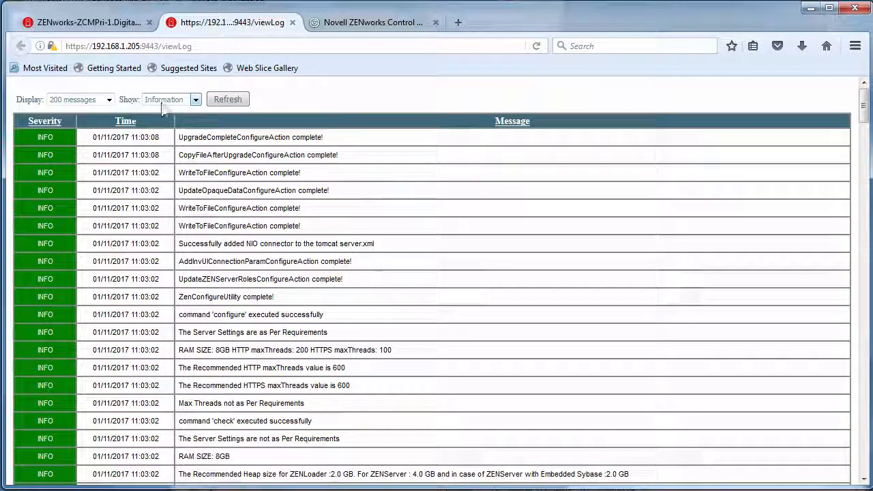
click(196, 100)
click(182, 113)
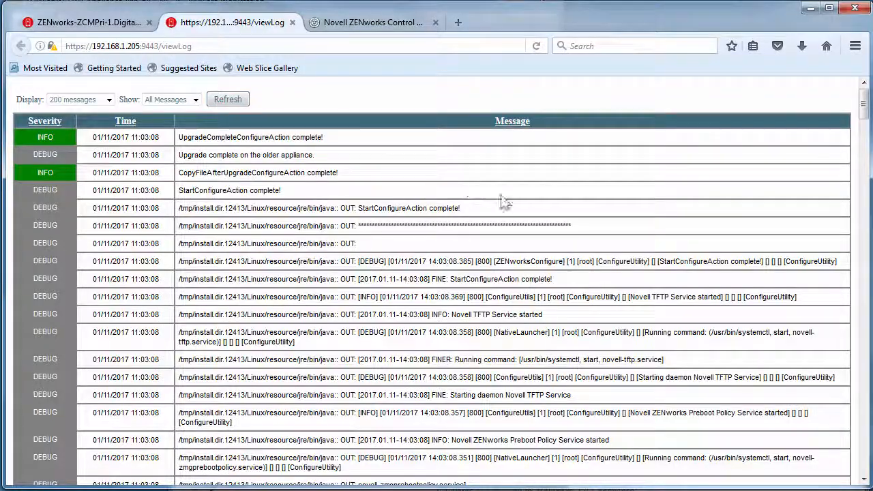
mouse_move(863, 111)
mouse_down()
mouse_move(859, 467)
mouse_move(860, 102)
mouse_up()
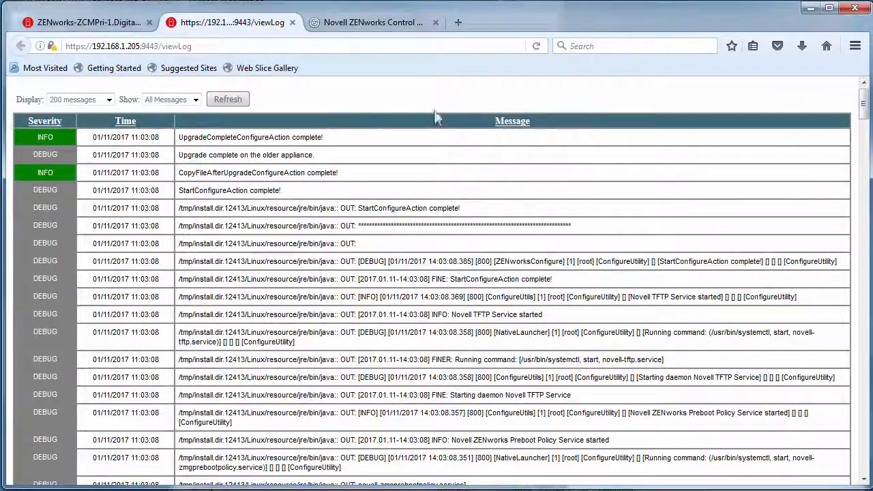
click(292, 23)
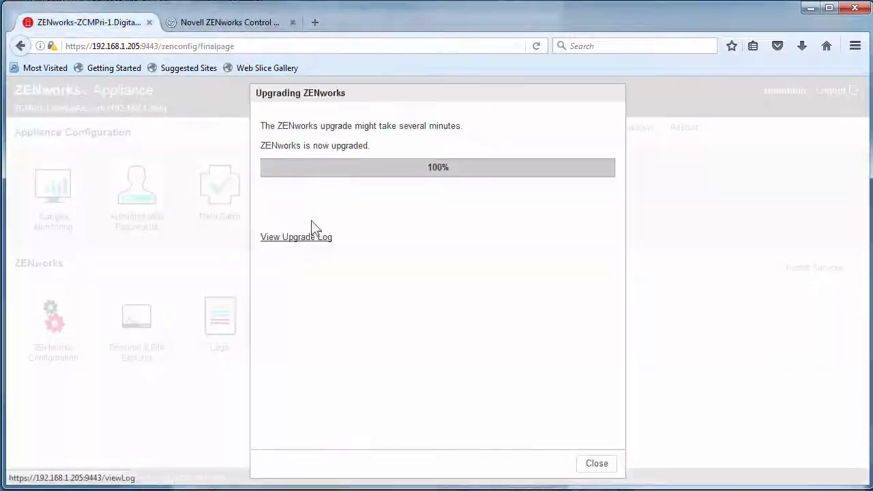
- Close the finished upgrade dialog, check the Summary's Database and HDD details, then open ZENworks Control Center
click(592, 469)
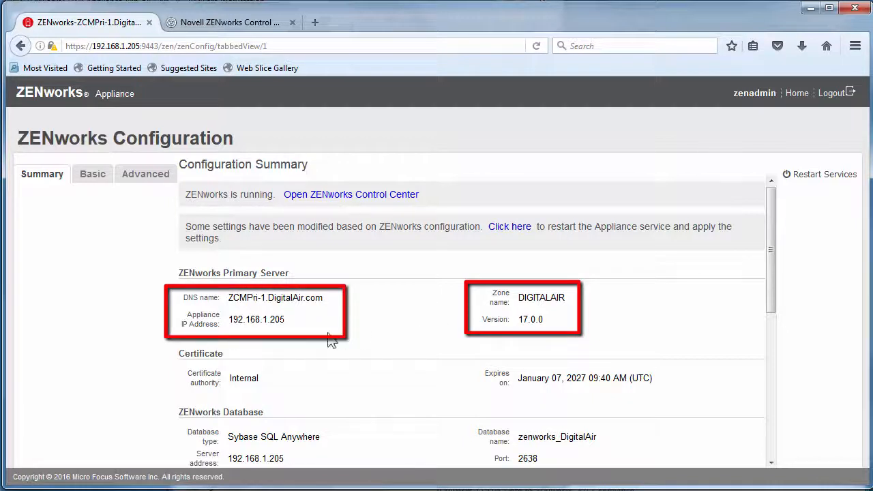
scroll(333, 355, down, 3)
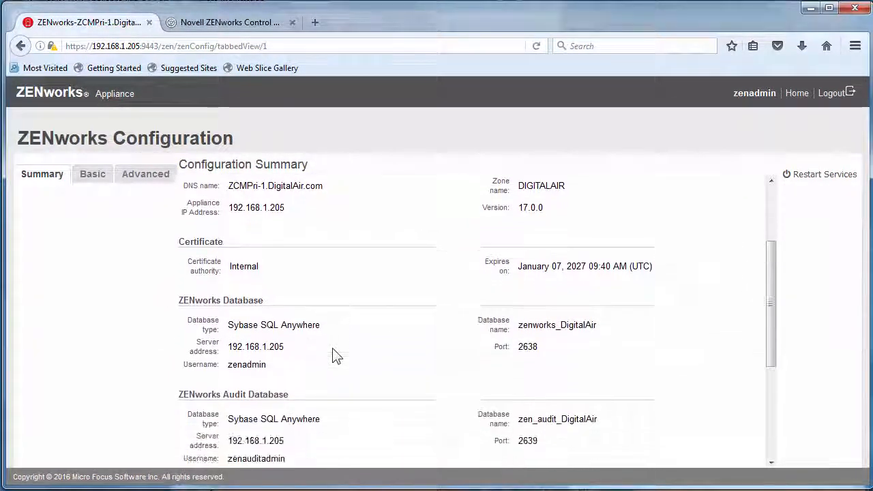
scroll(332, 355, down, 2)
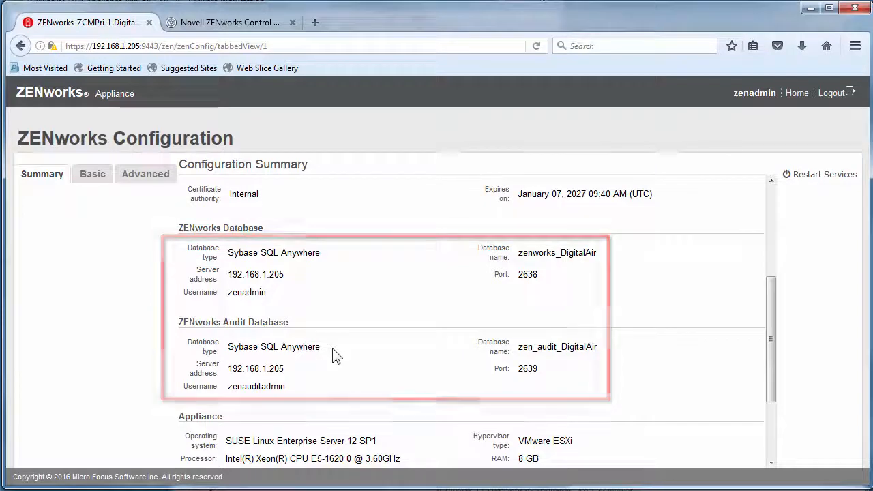
scroll(333, 355, down, 3)
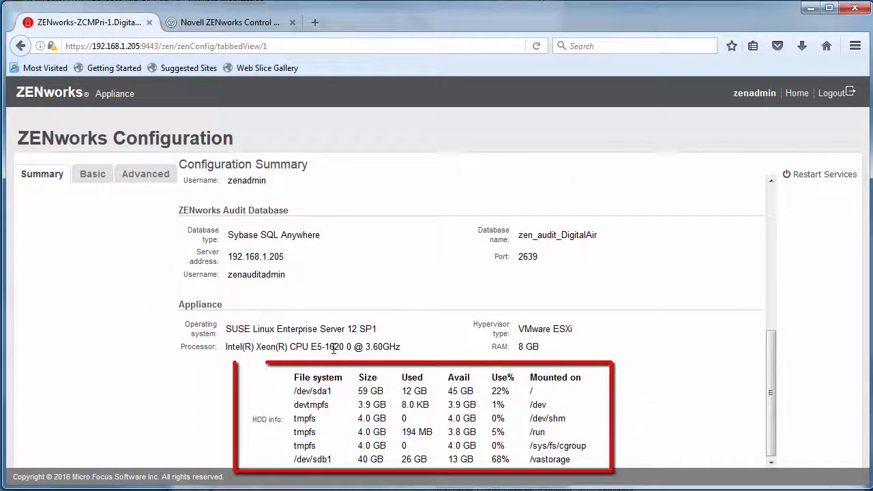
scroll(333, 355, up, 5)
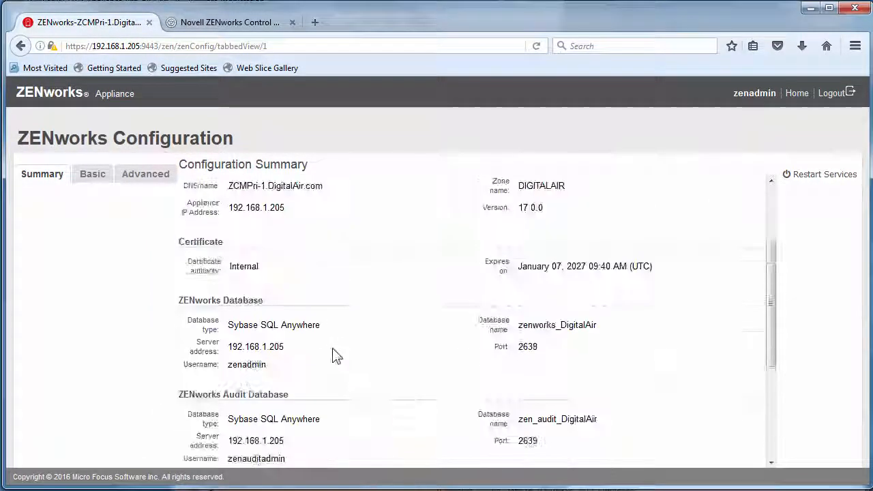
scroll(332, 354, up, 3)
click(336, 196)
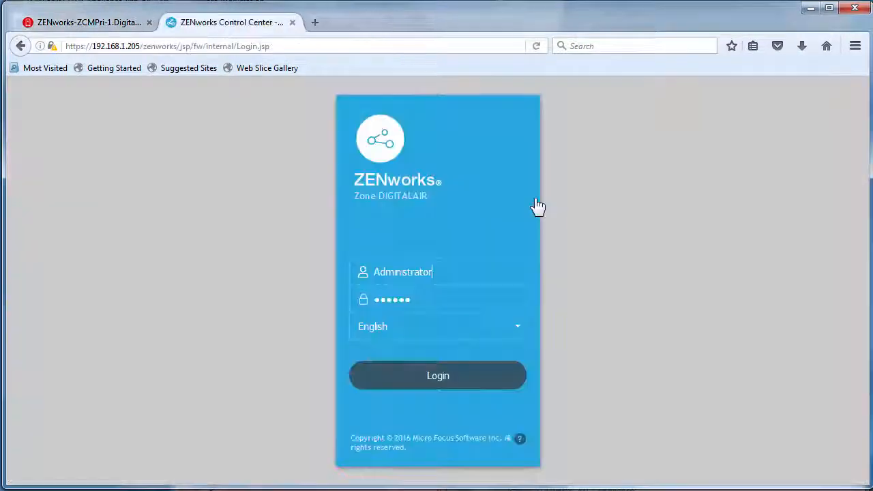
- Log in, choose Leave Enabled for assignment optimization and Use defaults for telemetry, then go Home
click(453, 380)
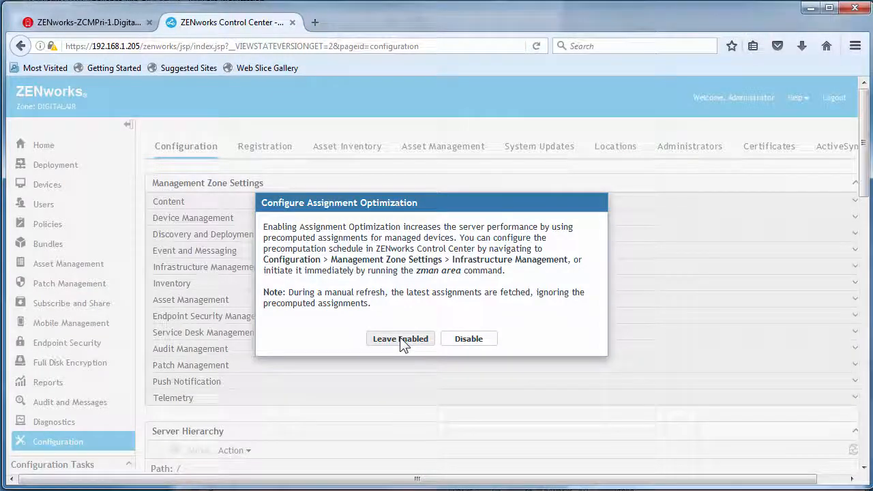
click(400, 339)
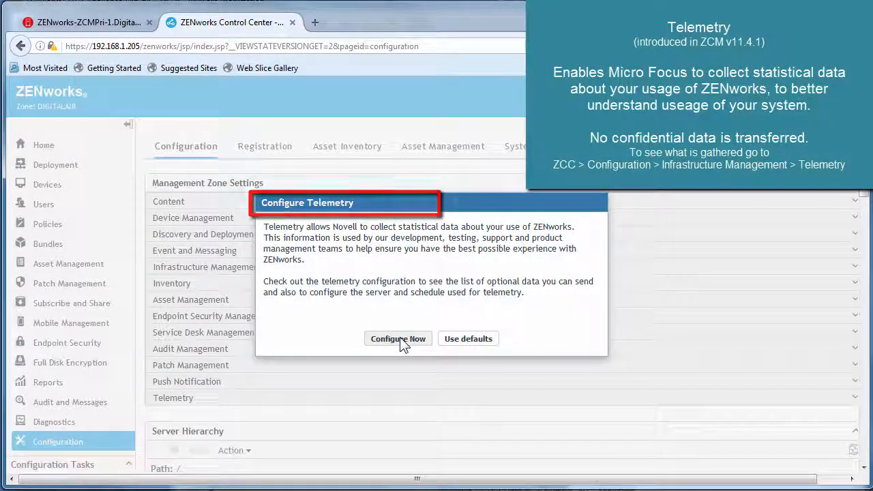
click(450, 341)
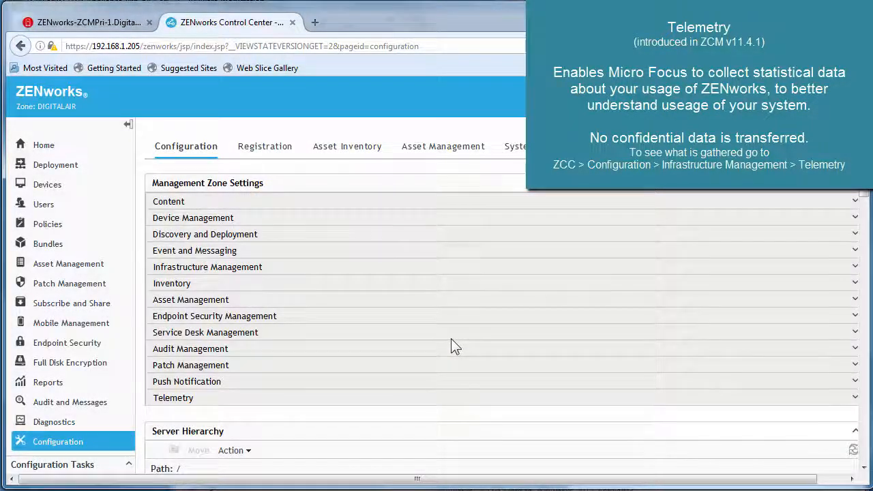
click(49, 149)
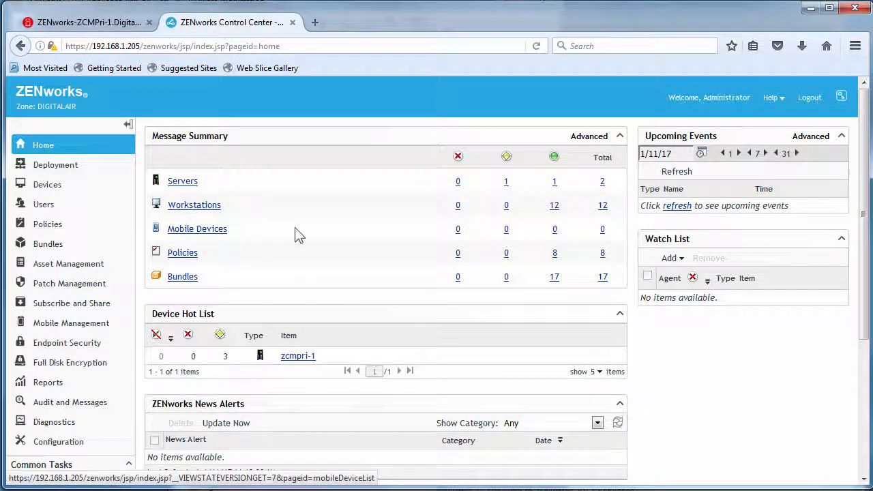
- View the Mobile Management page, then start an iOS Bundle wizard and cancel it
click(61, 322)
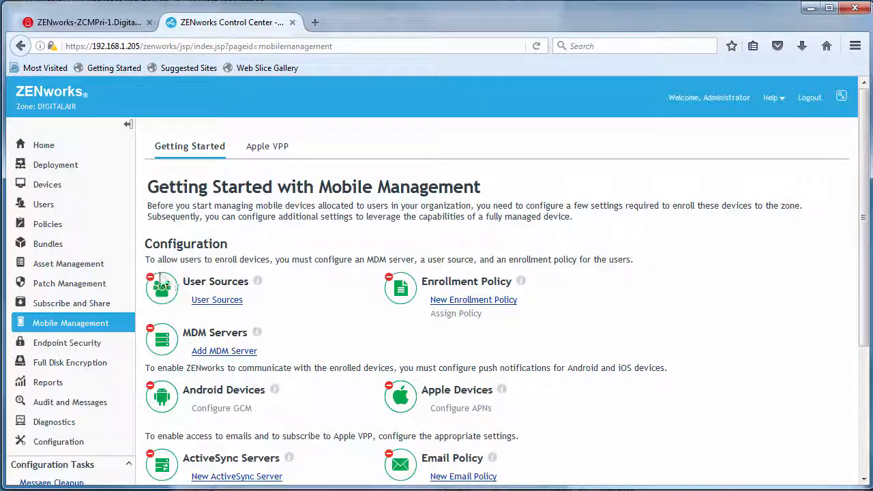
click(48, 247)
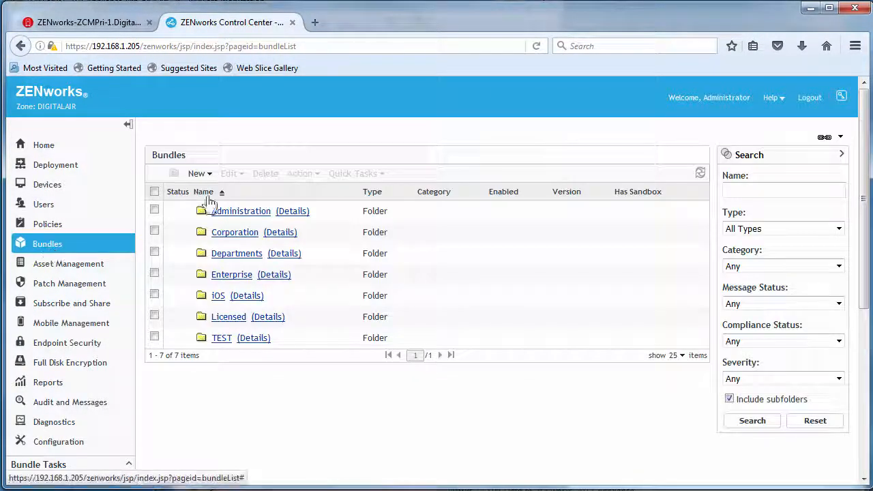
click(203, 175)
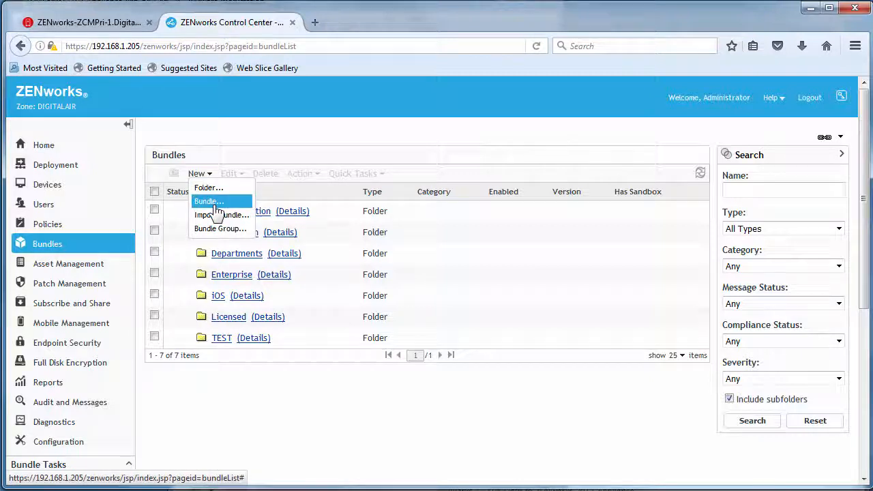
click(216, 205)
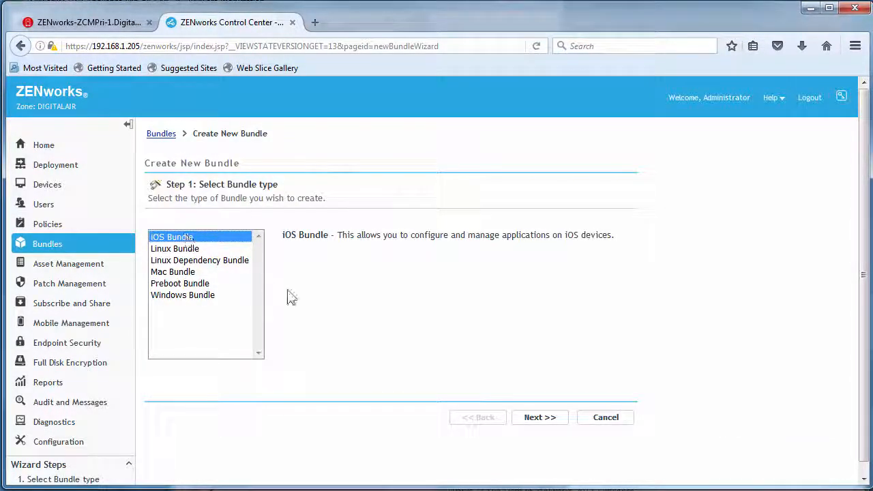
click(536, 418)
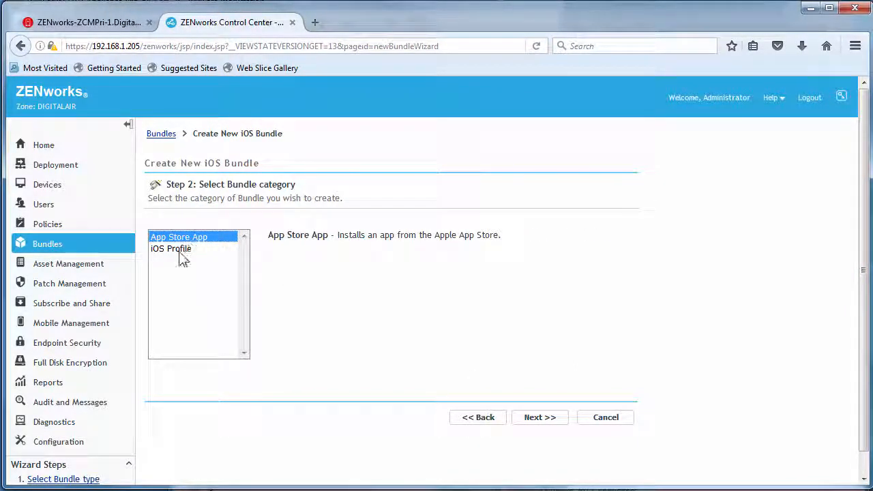
click(605, 417)
- Start a new Mobile policy, step through to the policy type choice, and cancel
click(49, 225)
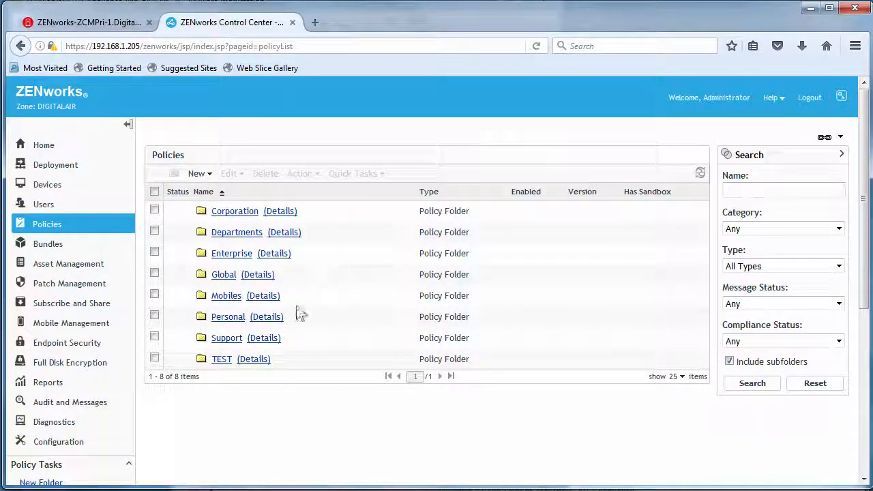
click(199, 173)
click(217, 203)
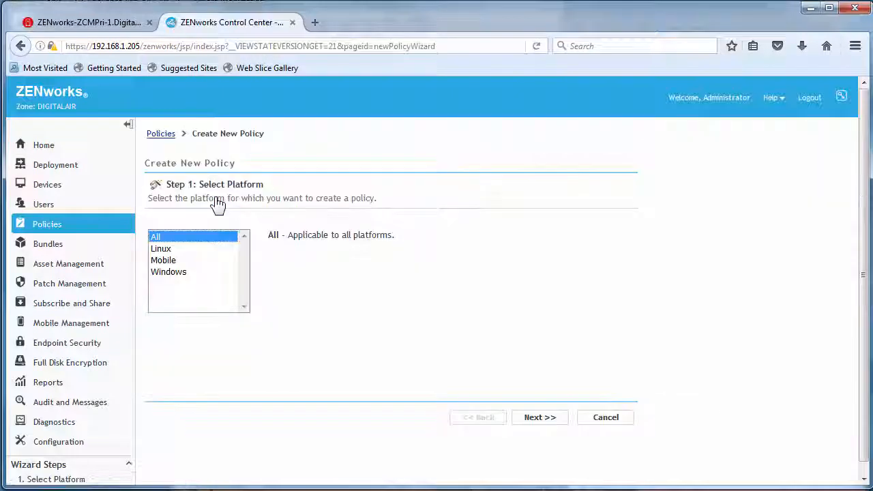
click(179, 261)
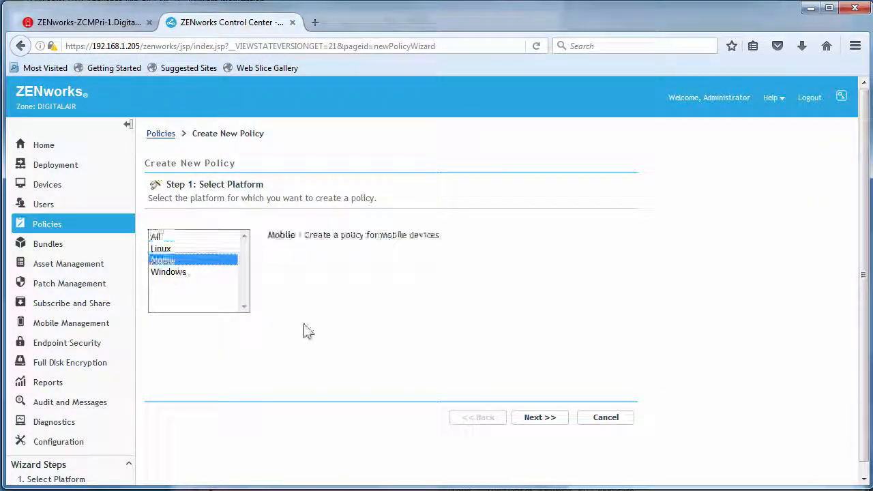
click(530, 419)
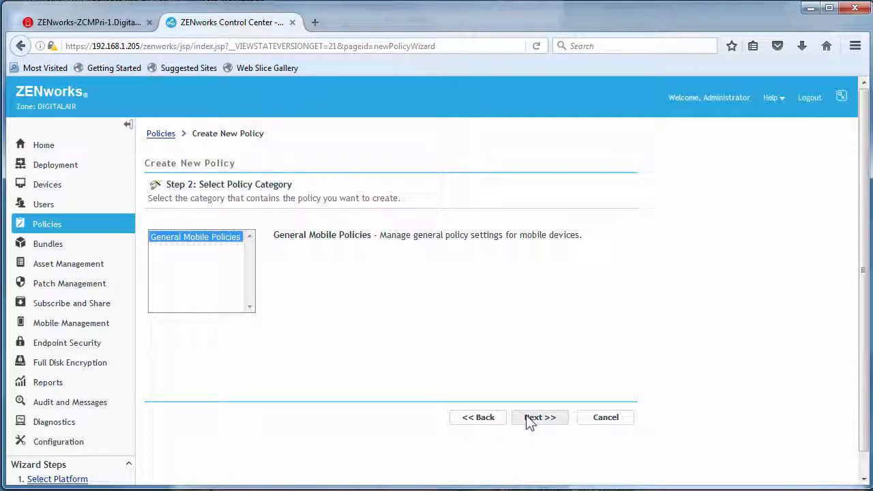
click(534, 419)
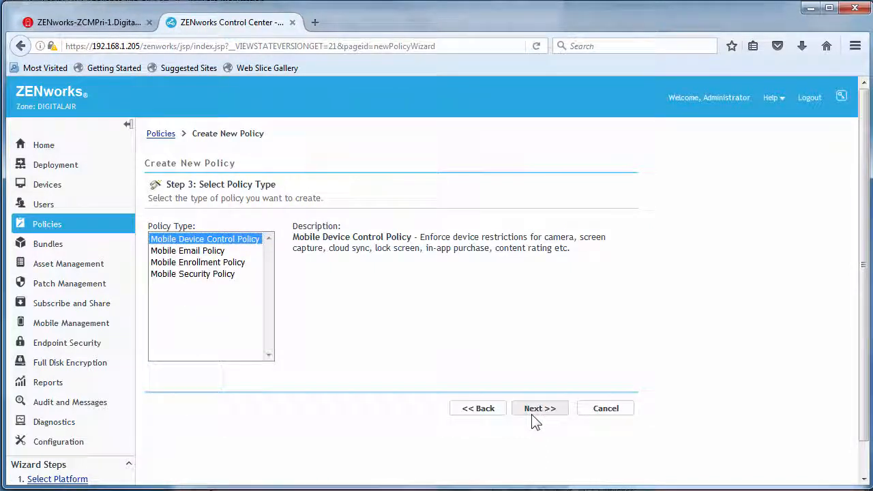
click(595, 412)
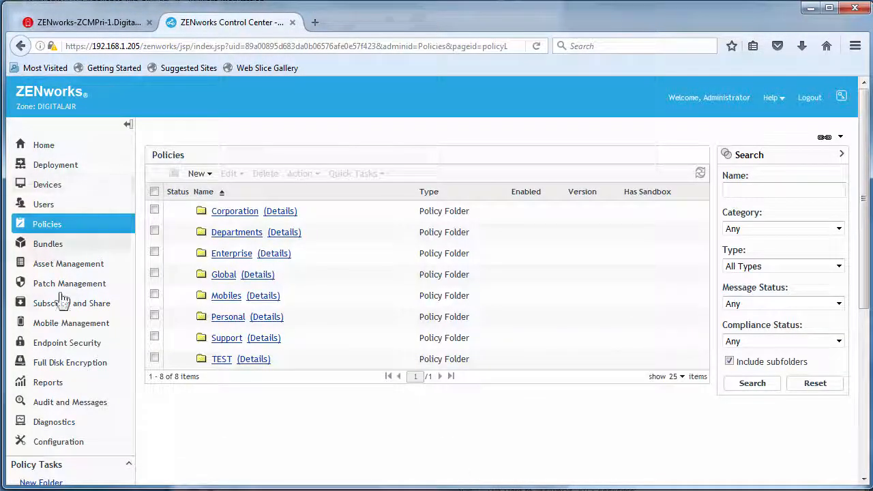
- Check the ActiveSync configuration tab and the Mobile Management page, then return Home
click(59, 441)
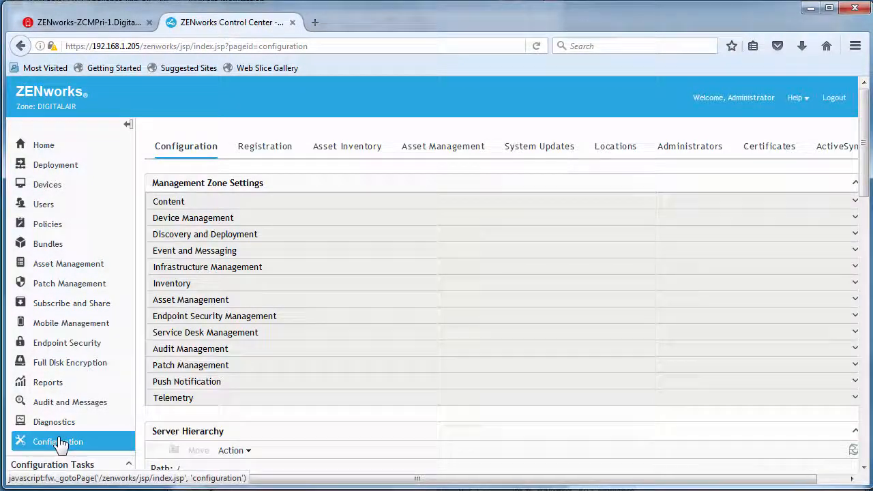
click(838, 152)
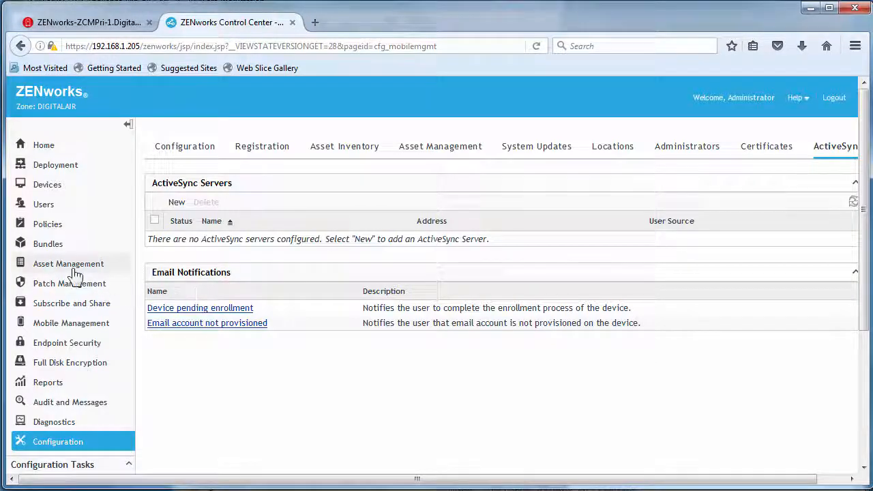
click(59, 326)
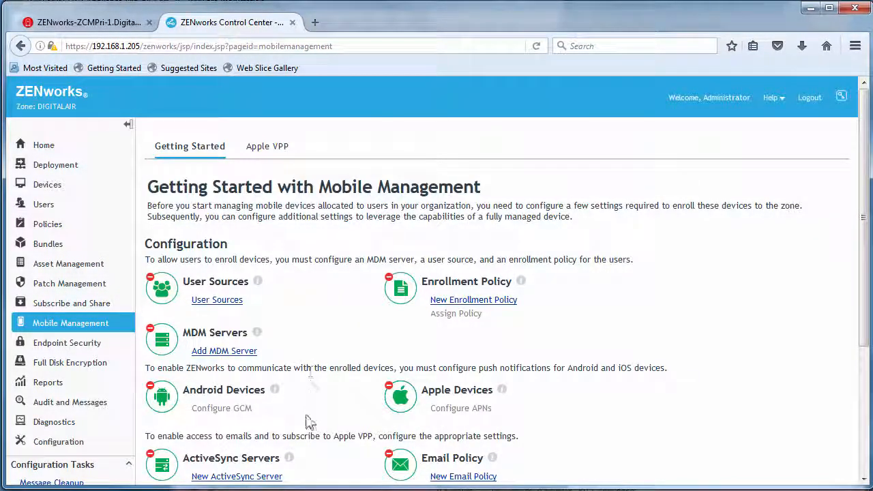
scroll(324, 353, down, 3)
scroll(324, 353, down, 1)
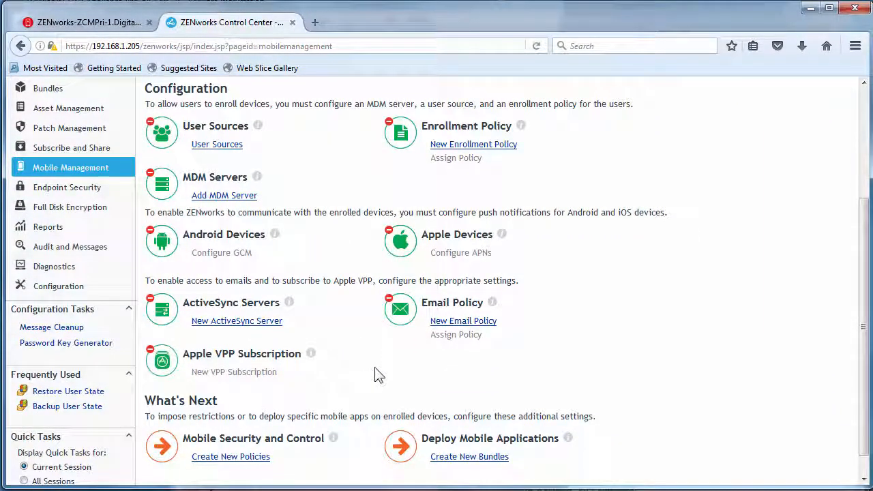
scroll(376, 374, up, 4)
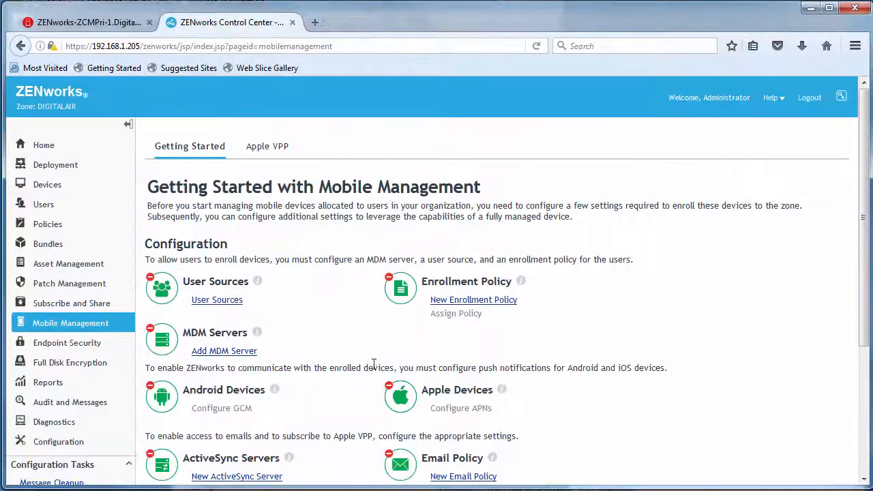
click(55, 152)
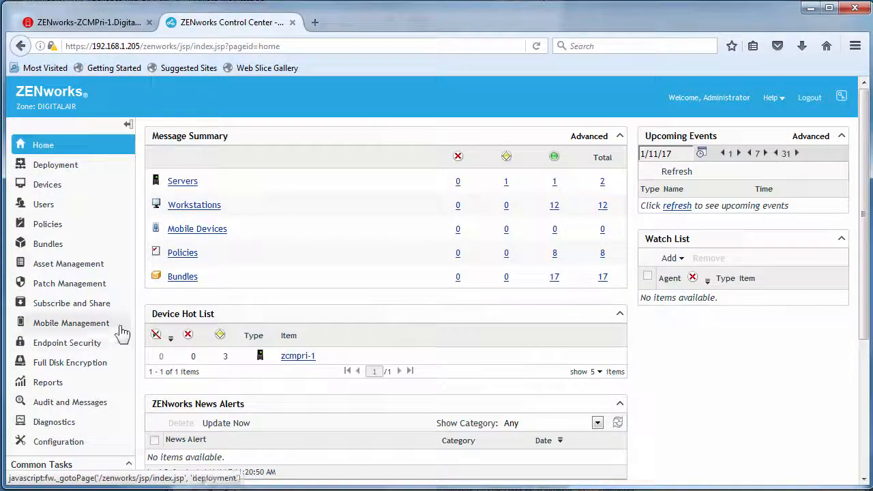
- Review the System Updates tab listing the Jan 2017 PRU, then return to the Home dashboard
click(49, 443)
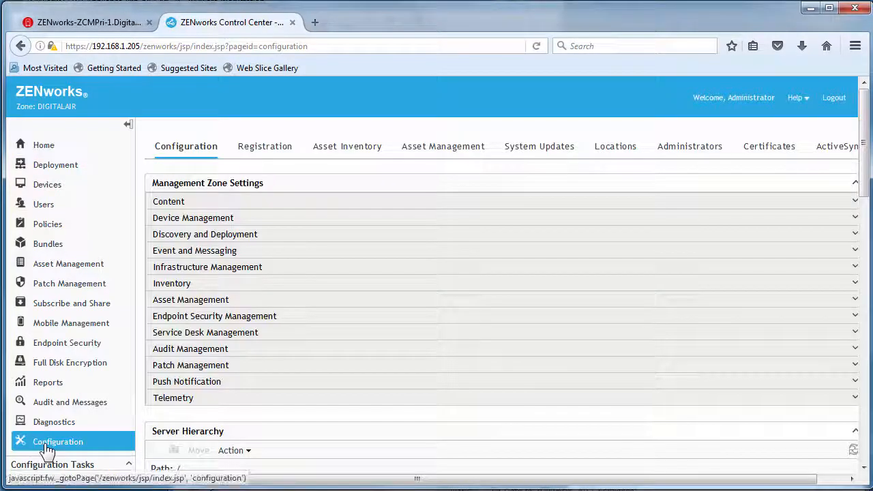
click(535, 152)
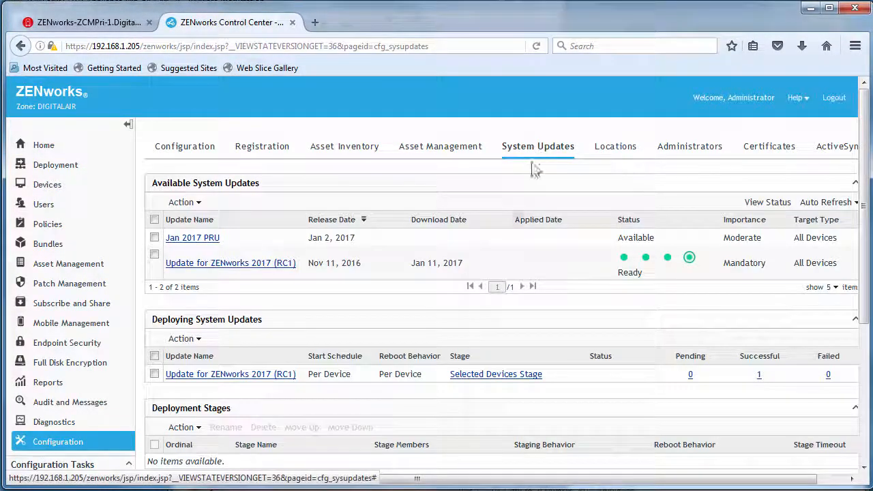
mouse_move(623, 259)
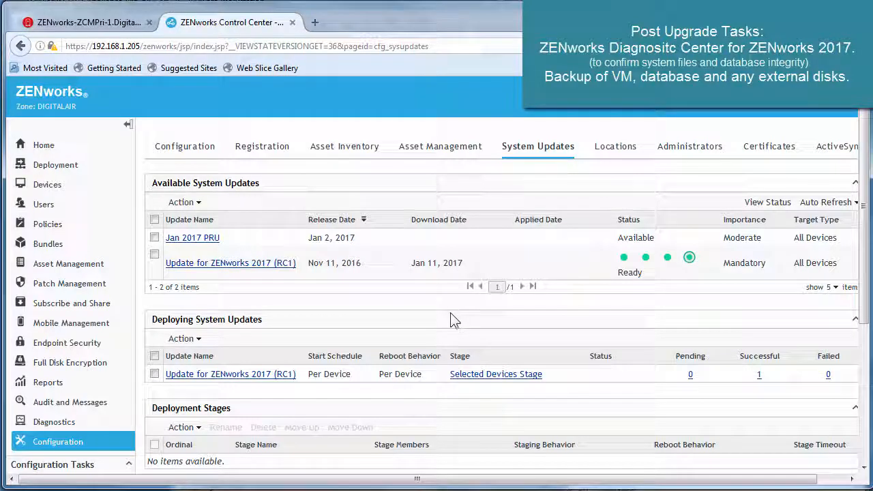
click(17, 147)
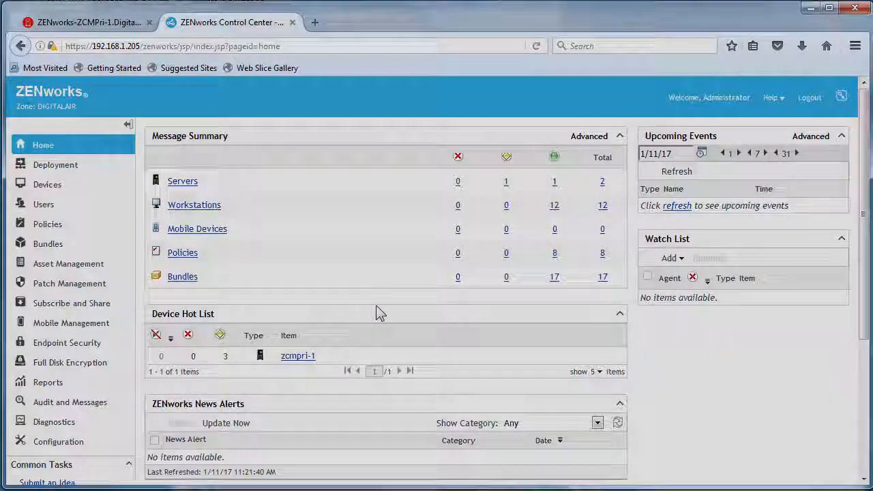